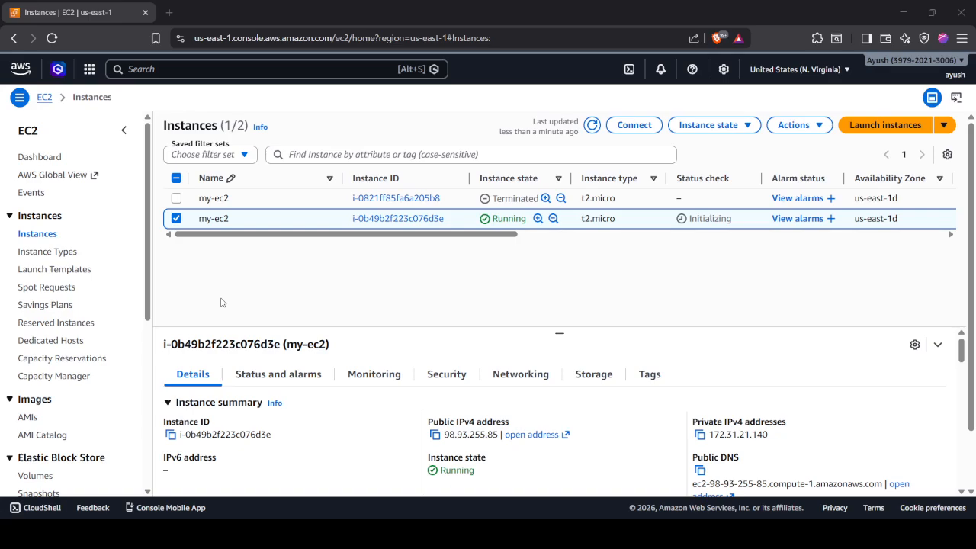
- Open the Elastic Block Store volumes list and refresh it
scroll(83, 398, down, 5)
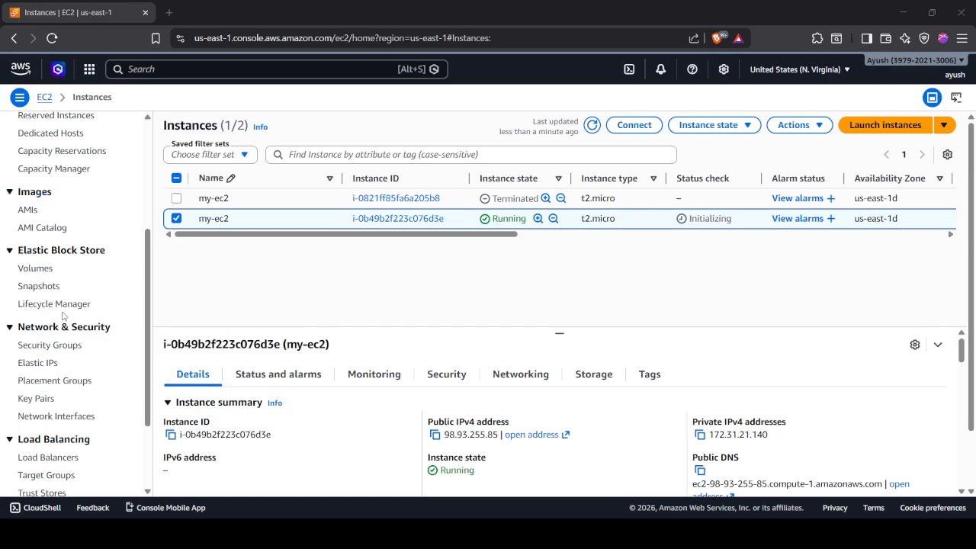
scroll(76, 366, down, 3)
scroll(65, 321, up, 5)
scroll(63, 317, up, 3)
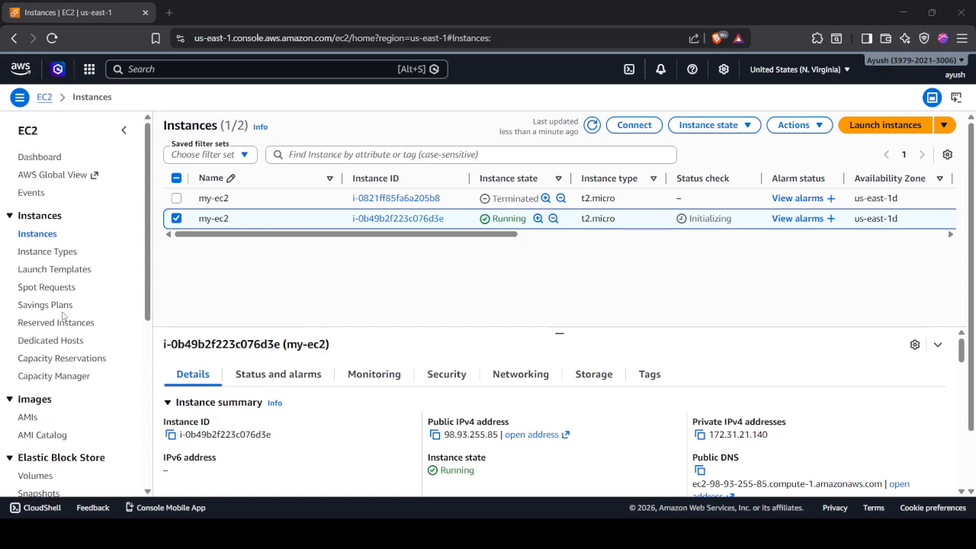
scroll(63, 315, down, 2)
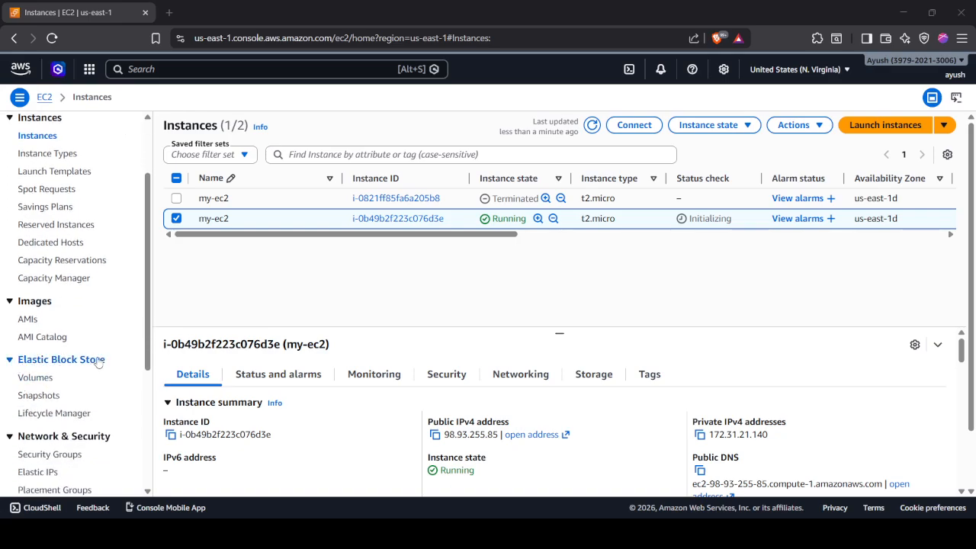
click(35, 381)
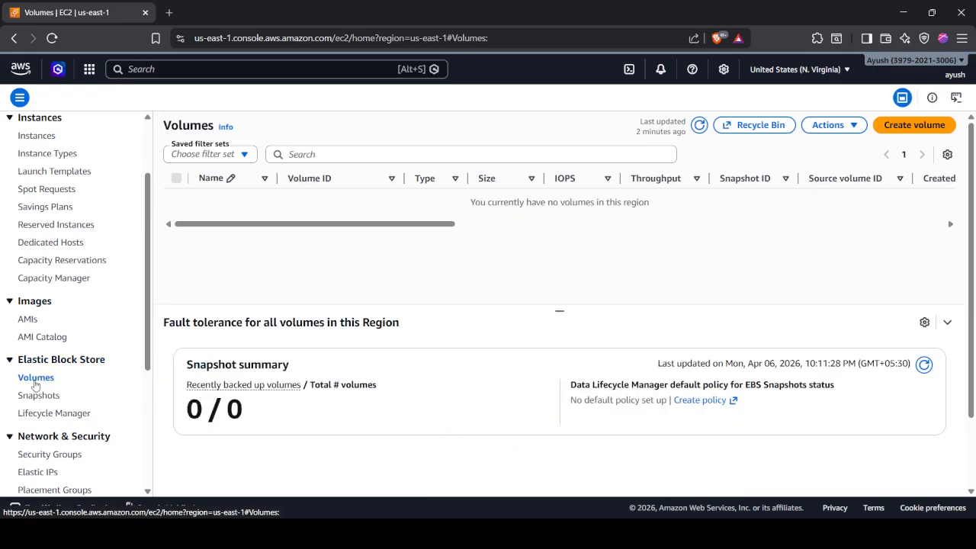
click(700, 125)
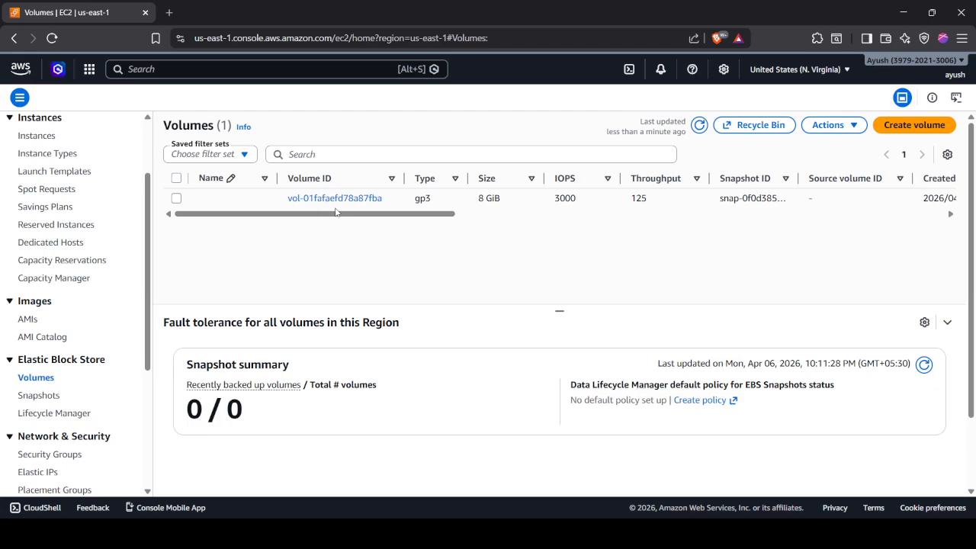
scroll(83, 252, up, 2)
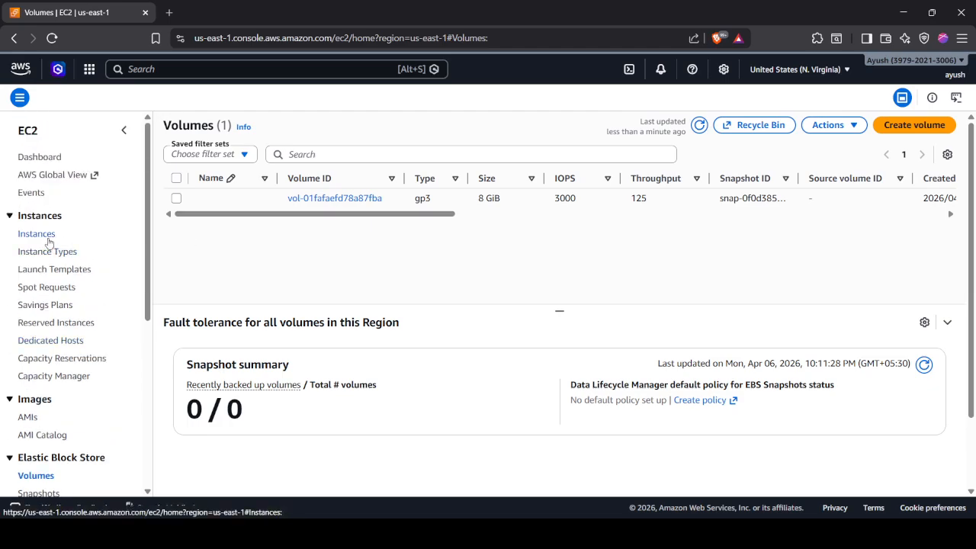
- Start creating a new volume, review the volume types, keep General Purpose SSD (gp3), and set the size to 1 GiB
click(930, 126)
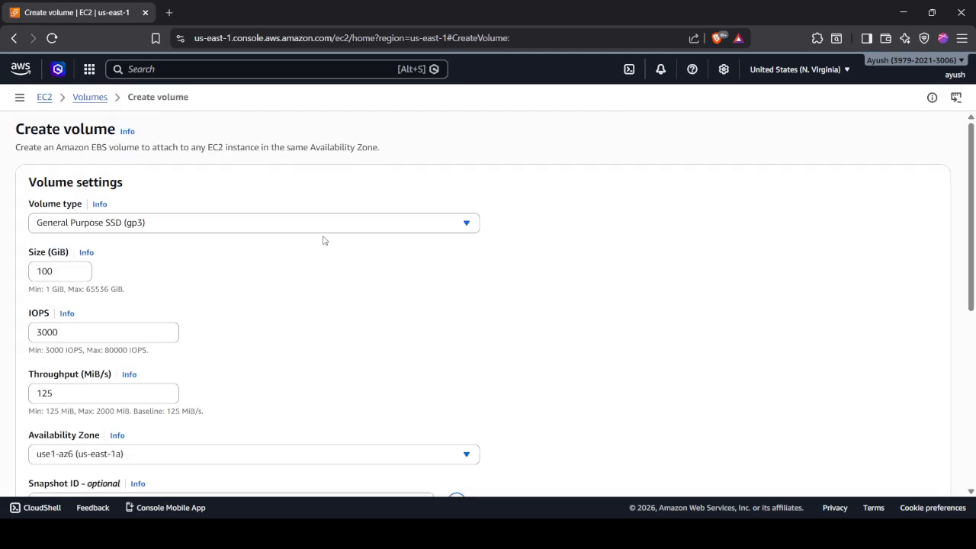
click(298, 232)
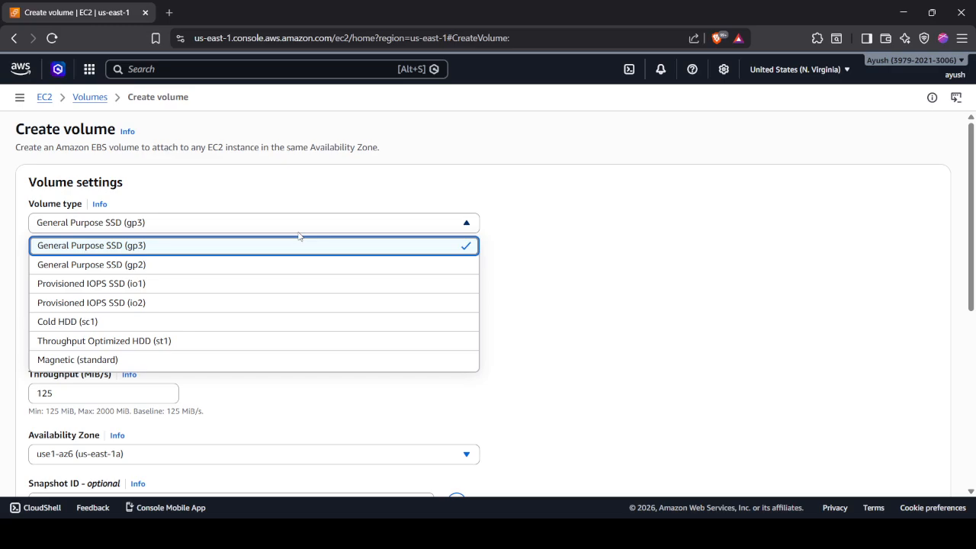
click(509, 229)
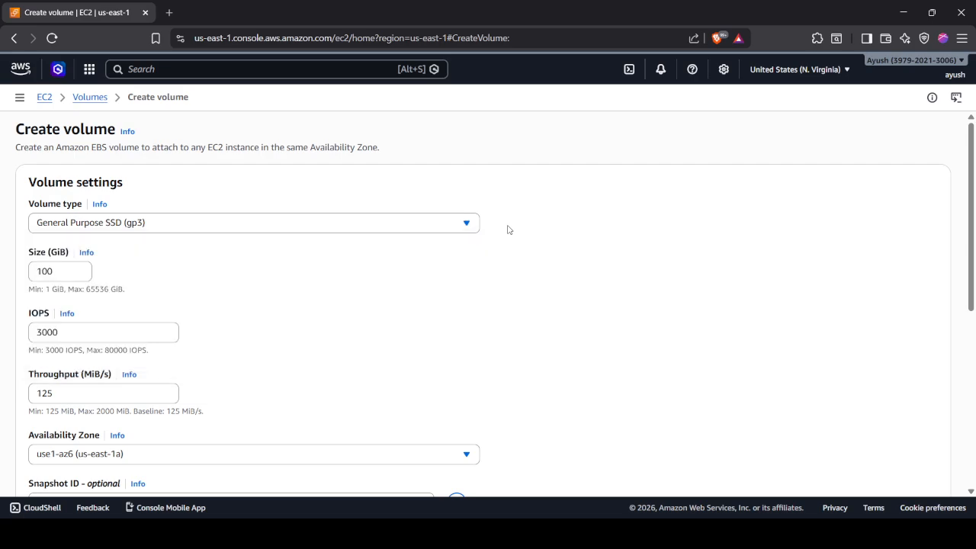
click(79, 274)
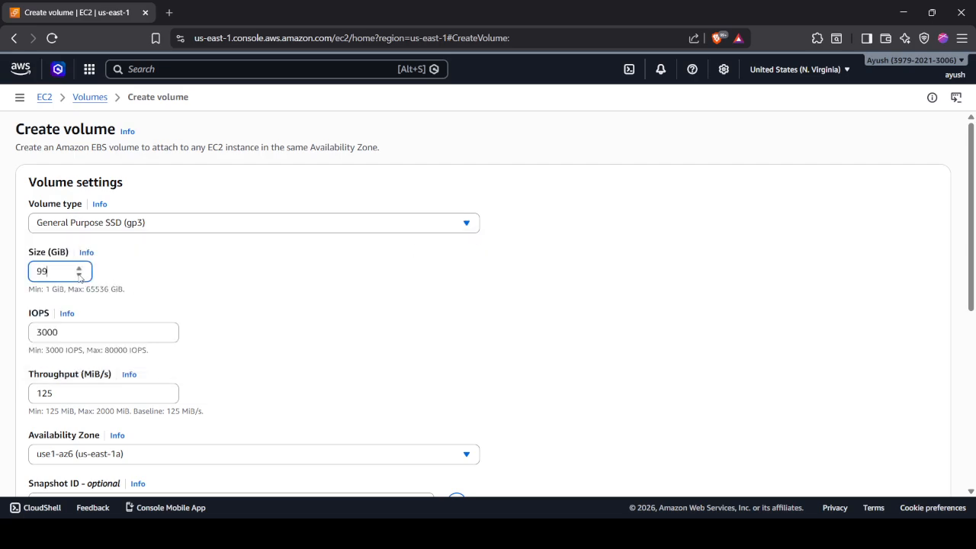
double_click(59, 278)
click(60, 279)
key(BackSpace)
key(BackSpace)
text(1)
click(235, 283)
scroll(235, 283, down, 2)
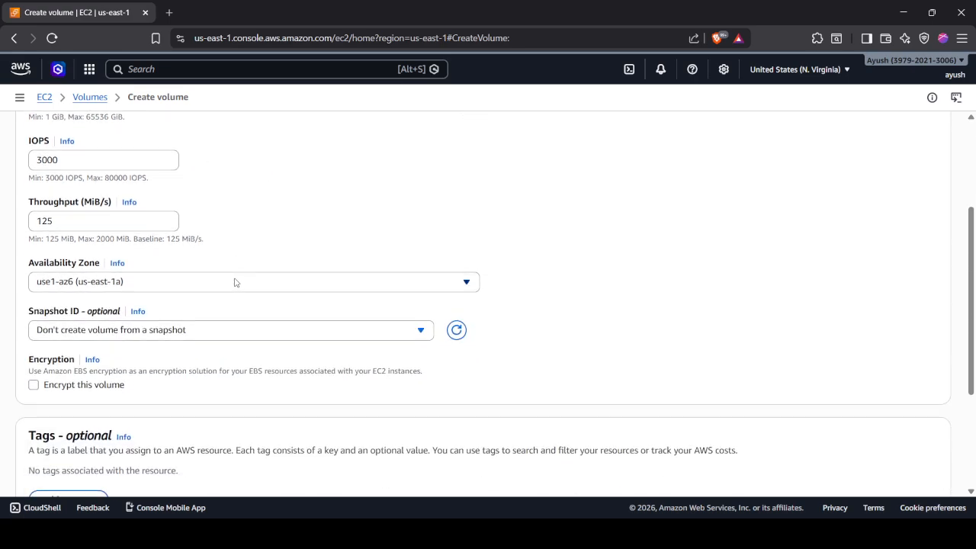
scroll(216, 215, up, 3)
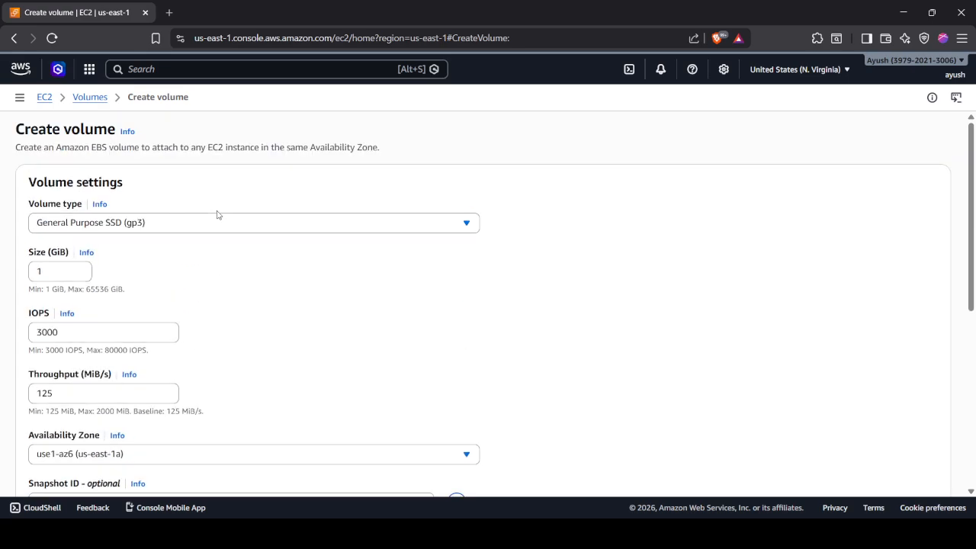
- Search the console for ec2, open the EC2 service in a new browser tab, and return to the volume creation form
click(187, 76)
text(ec2)
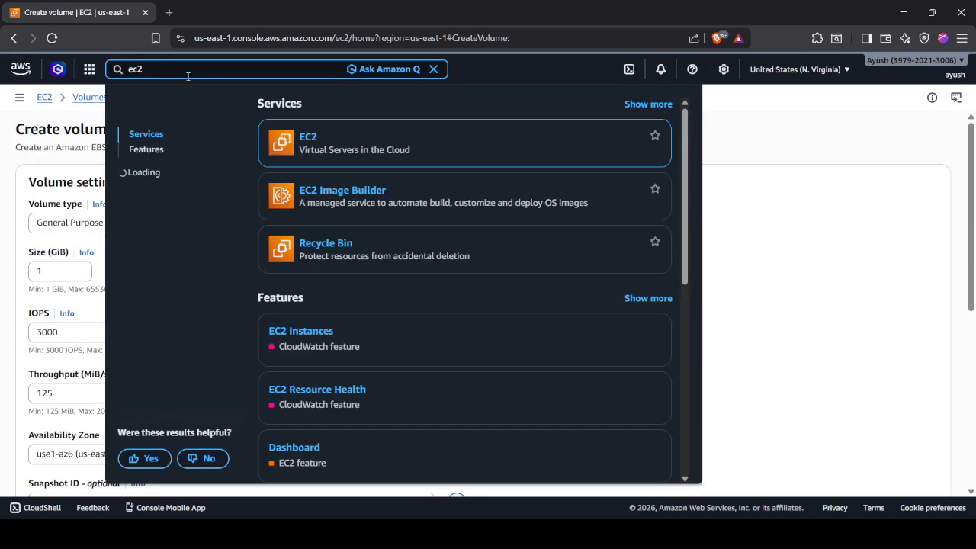
mouse_move(333, 135)
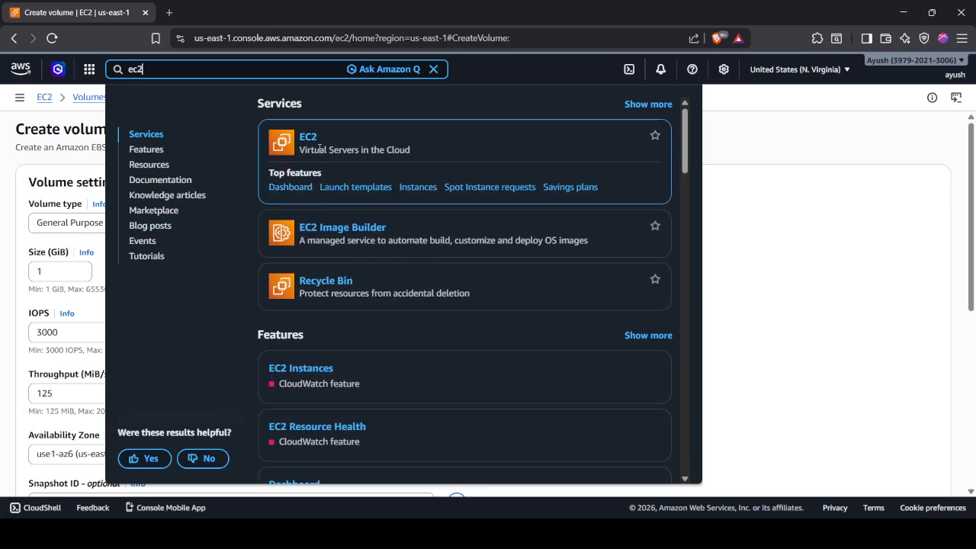
right_click(307, 143)
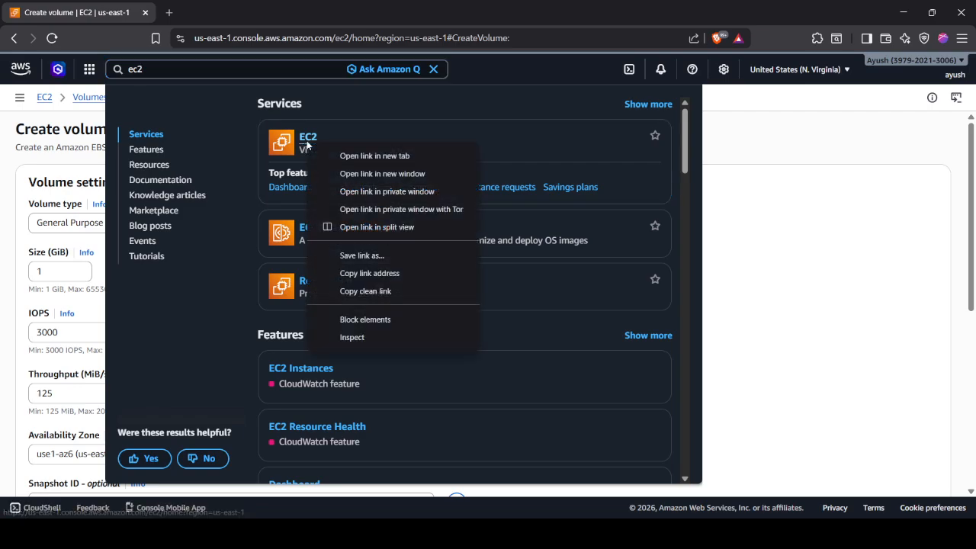
click(376, 157)
click(229, 12)
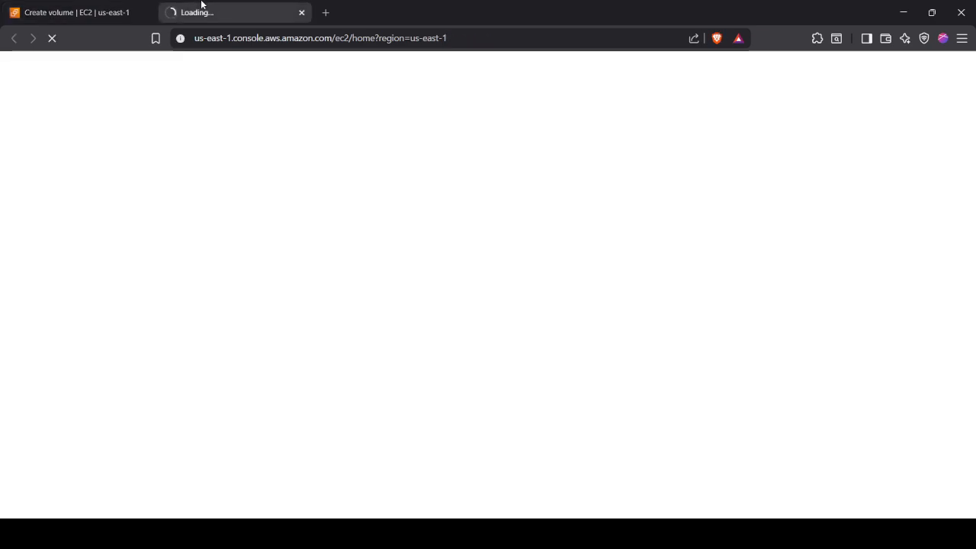
click(93, 6)
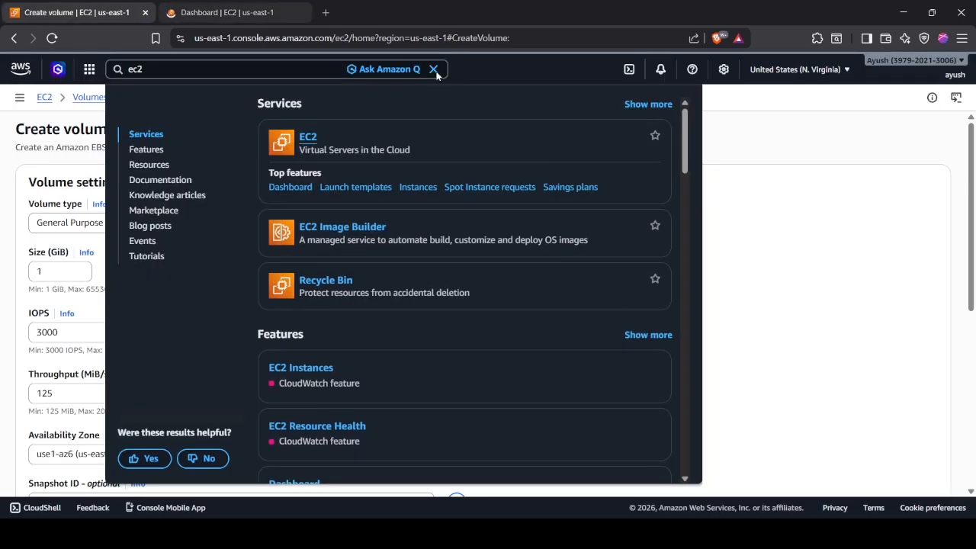
click(746, 199)
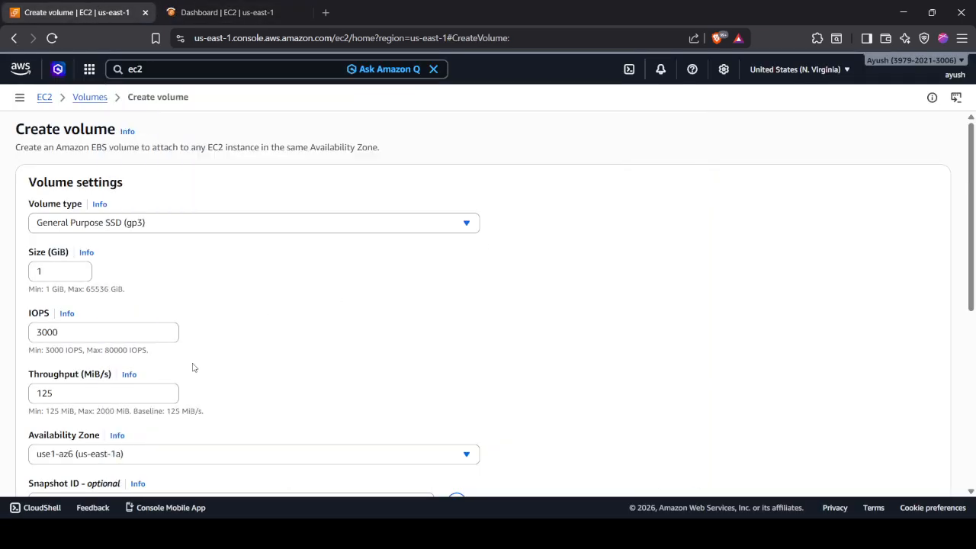
- Show the running instances in the second browser tab and check the instance's Availability Zone
scroll(193, 368, down, 3)
click(155, 349)
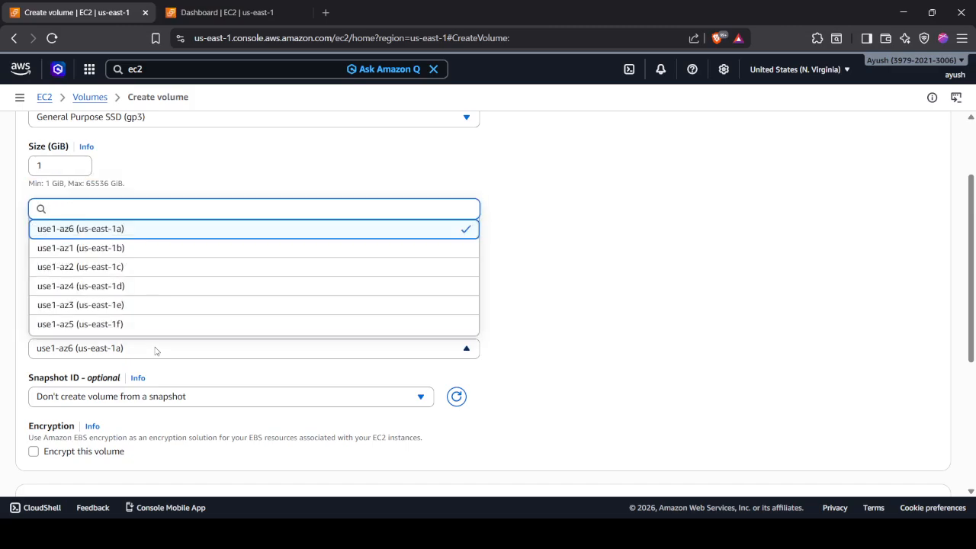
click(246, 6)
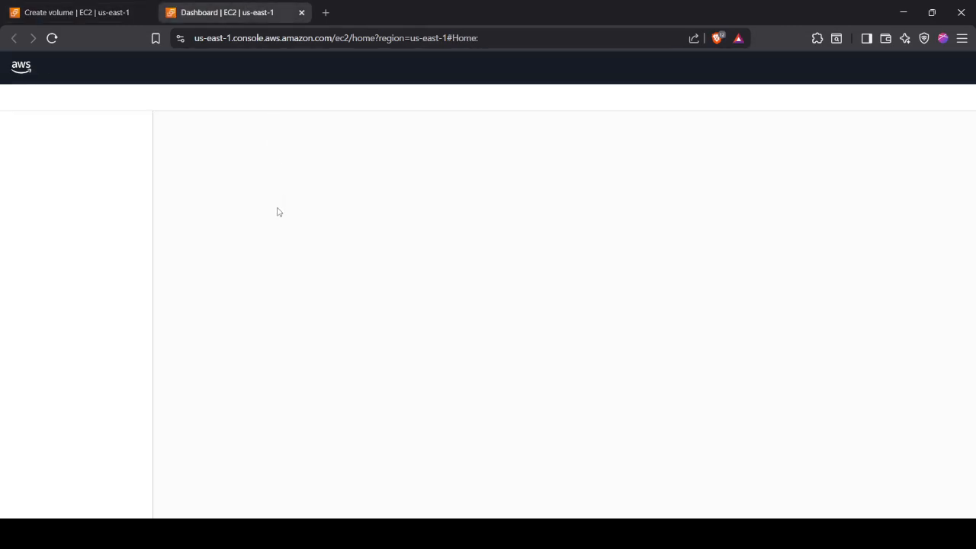
click(239, 192)
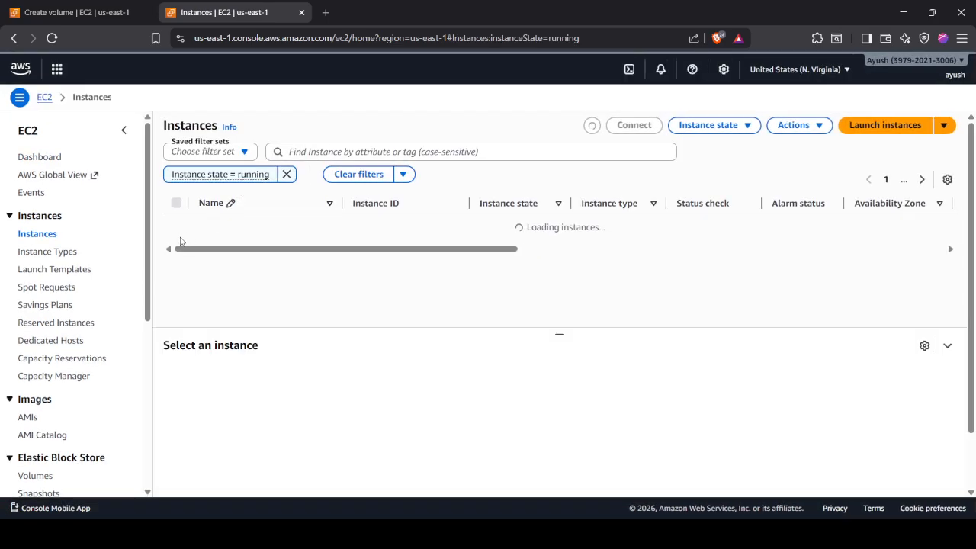
drag(234, 241, 351, 241)
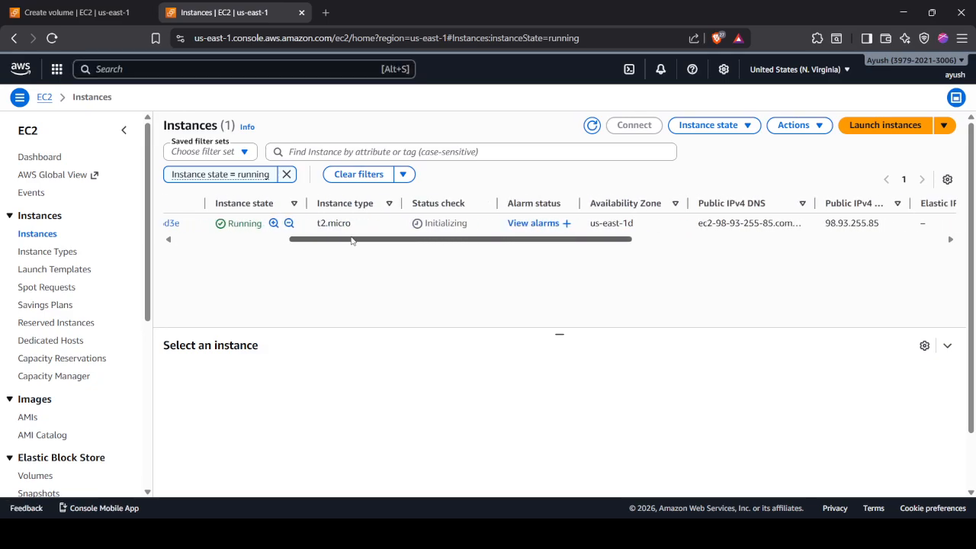
- Set the new volume's Availability Zone to use1-az4 (us-east-1d) and create the volume
click(85, 10)
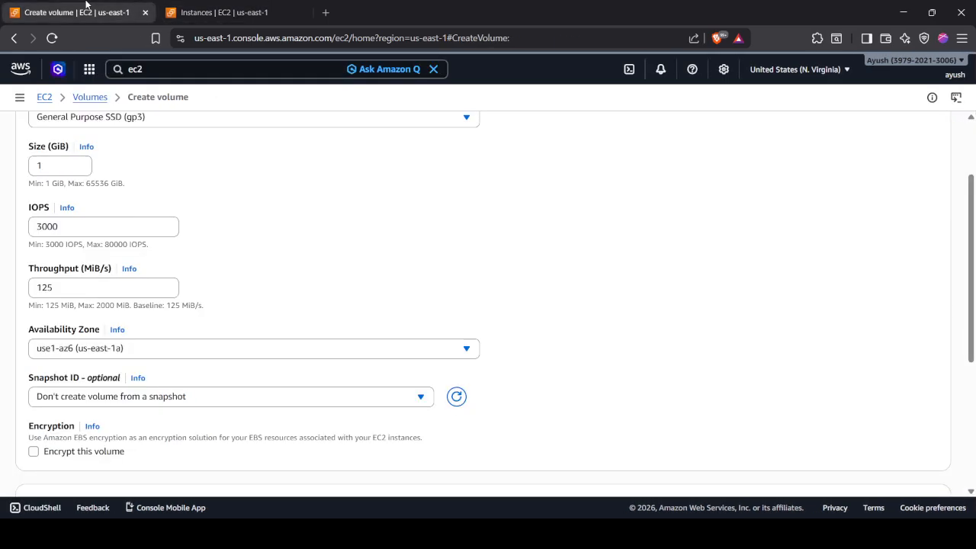
click(109, 353)
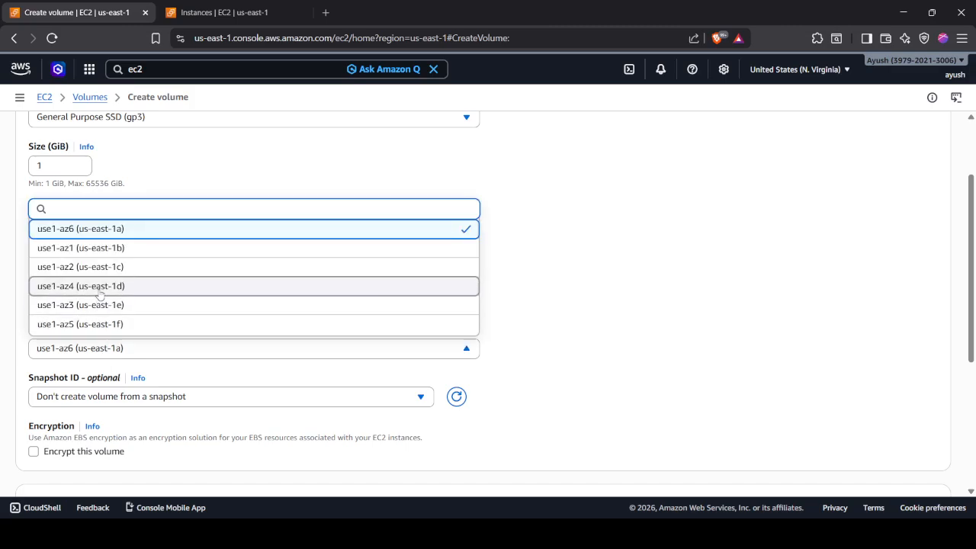
click(121, 286)
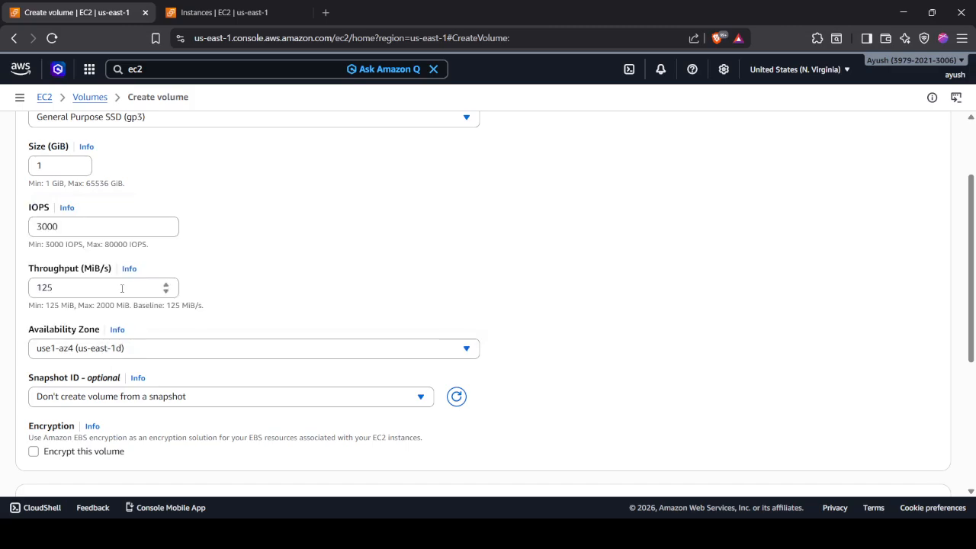
scroll(328, 279, up, 1)
scroll(329, 280, down, 4)
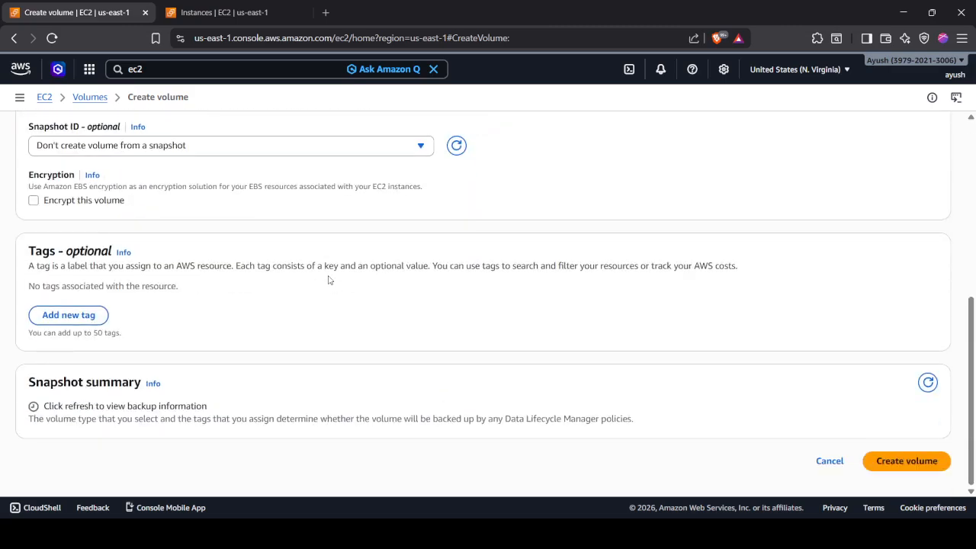
click(925, 463)
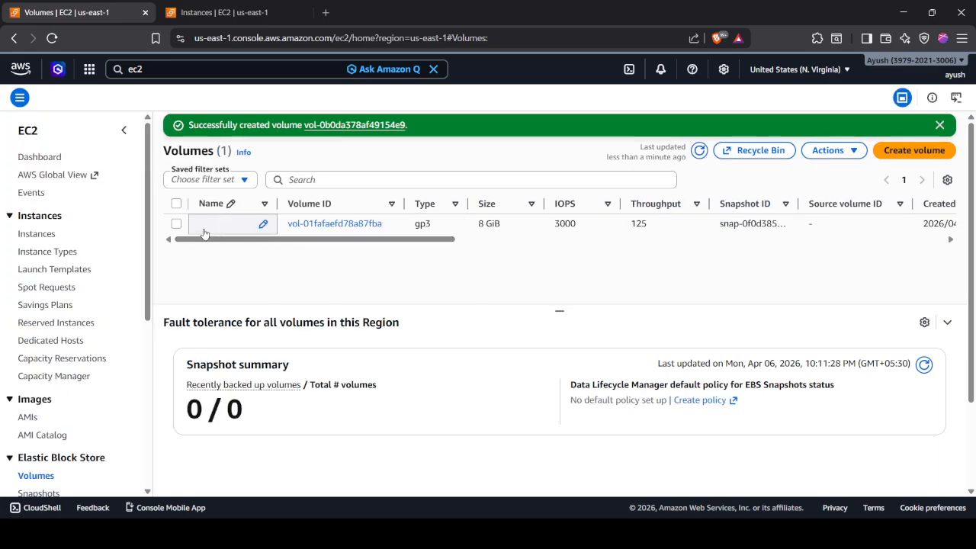
- Check the 8 GiB volume's details and attached resources, and refresh the volumes list to compare it with the new volume
click(176, 223)
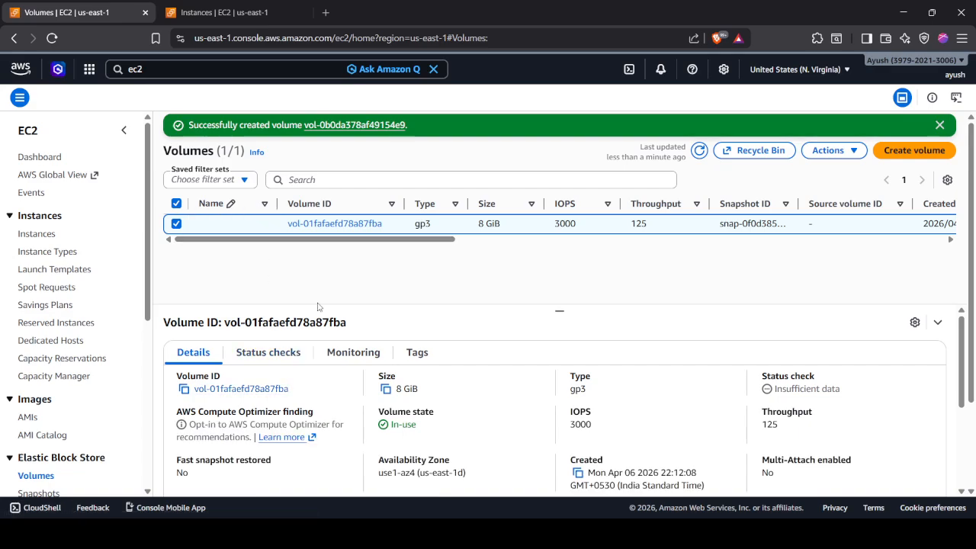
drag(436, 241, 856, 243)
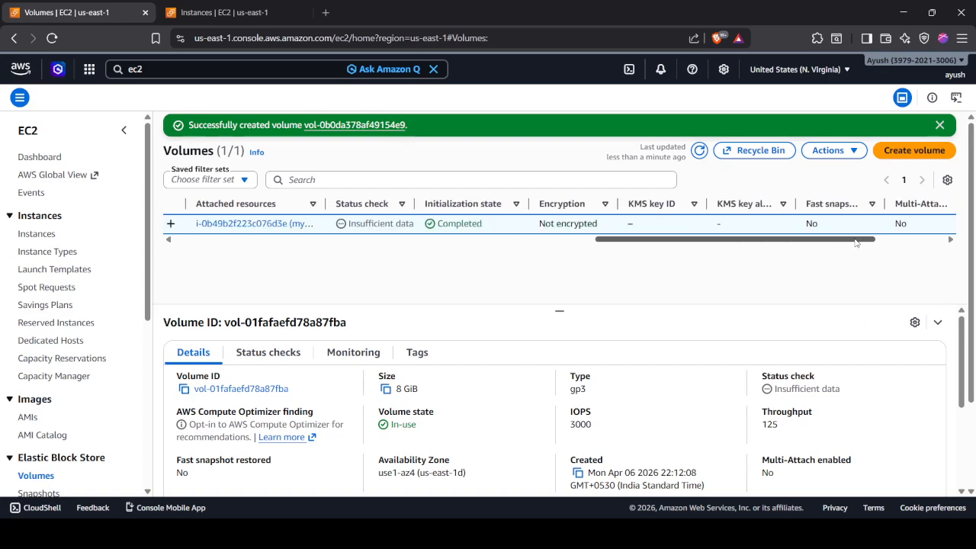
click(699, 150)
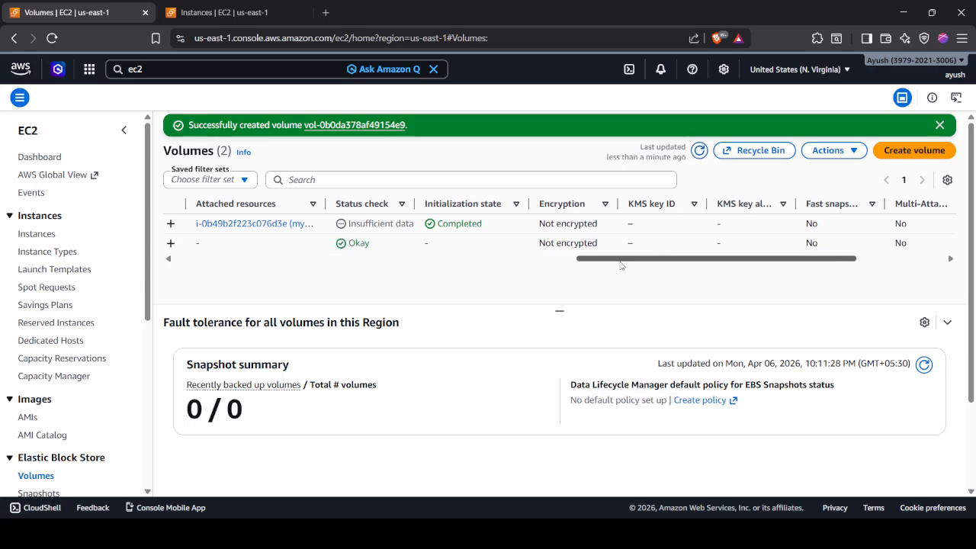
drag(622, 265, 213, 264)
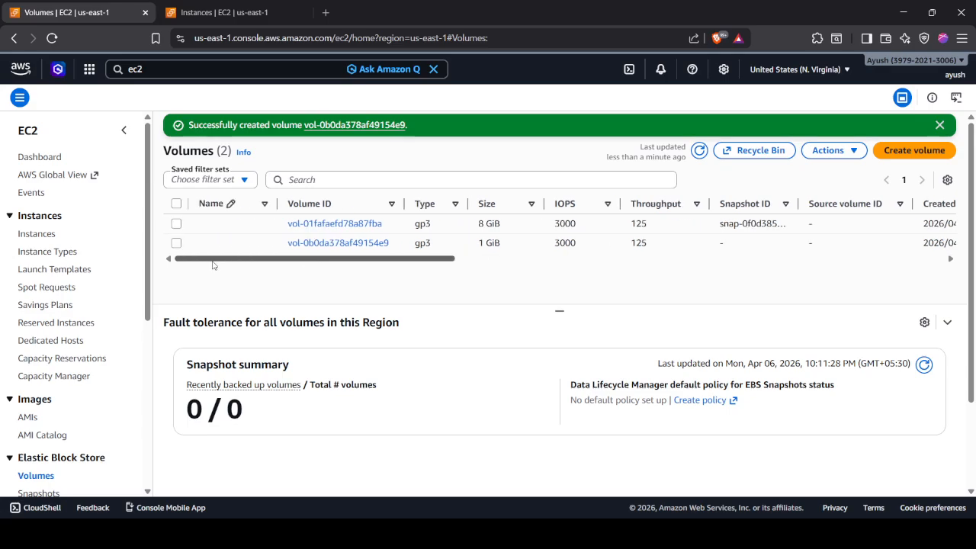
- Select the new 1 GiB volume and open its Attach volume form
click(176, 244)
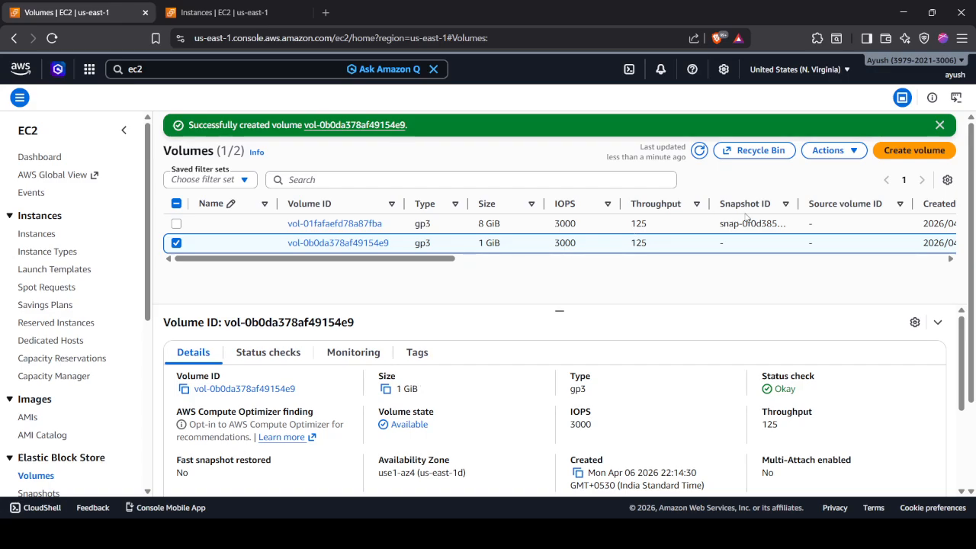
click(830, 151)
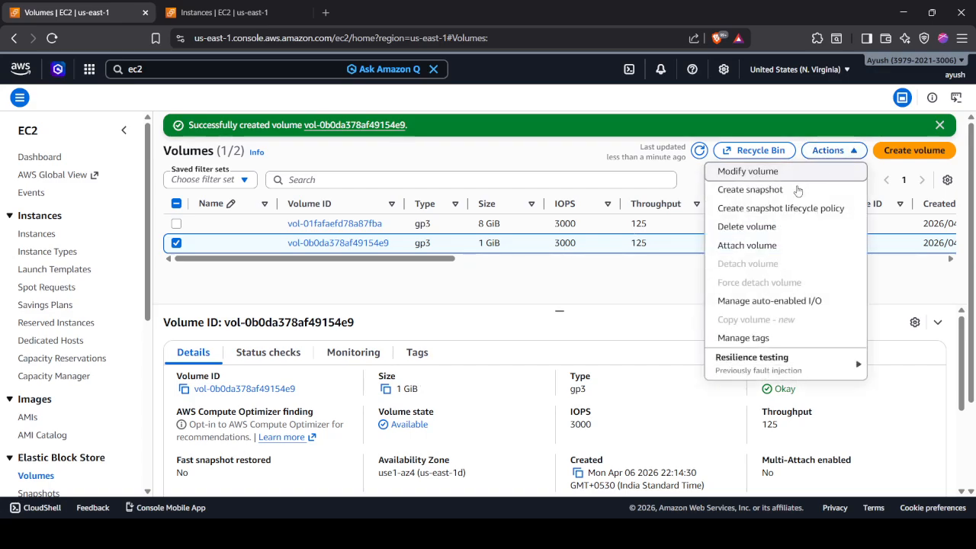
click(752, 253)
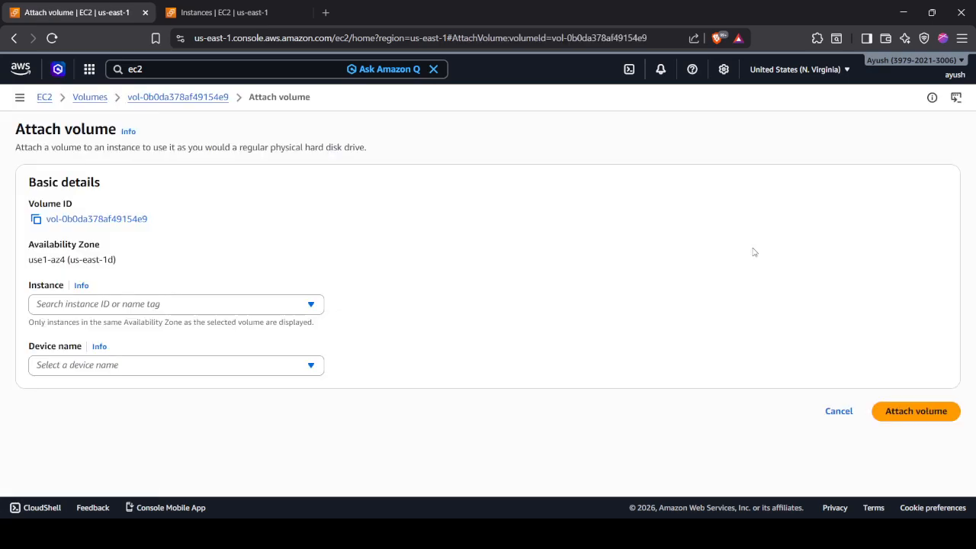
- Connect to the running my-ec2 instance through EC2 Instance Connect, using its public IP and the username ec2-user
click(261, 12)
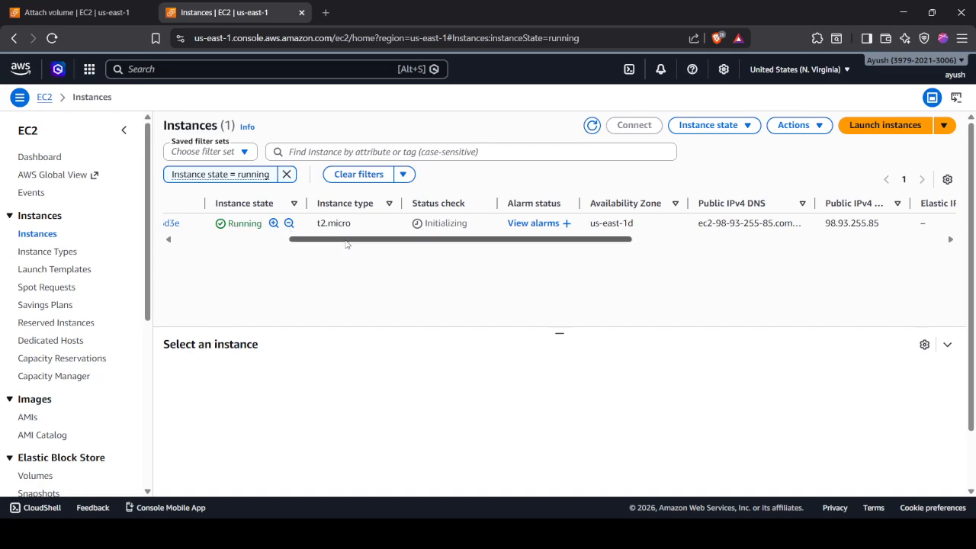
drag(349, 242, 154, 244)
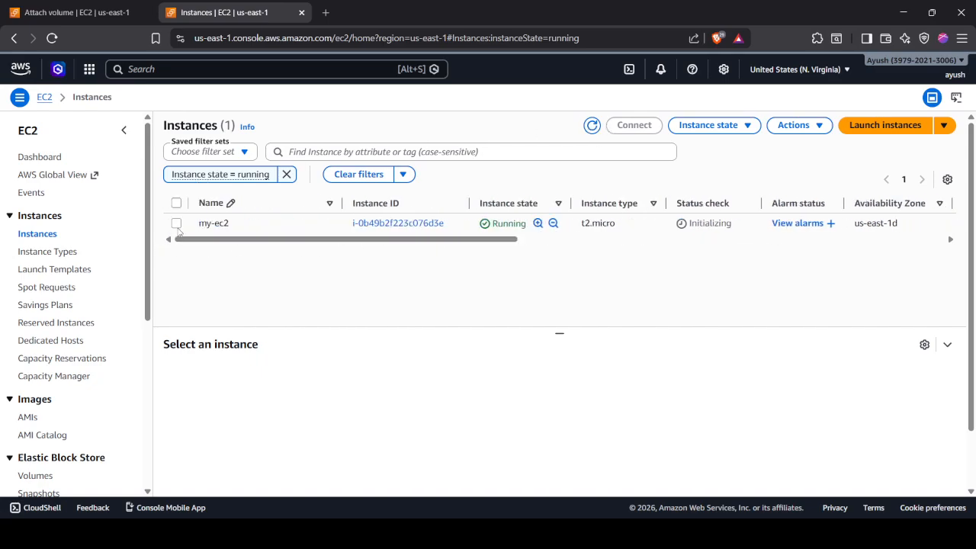
click(176, 224)
click(647, 128)
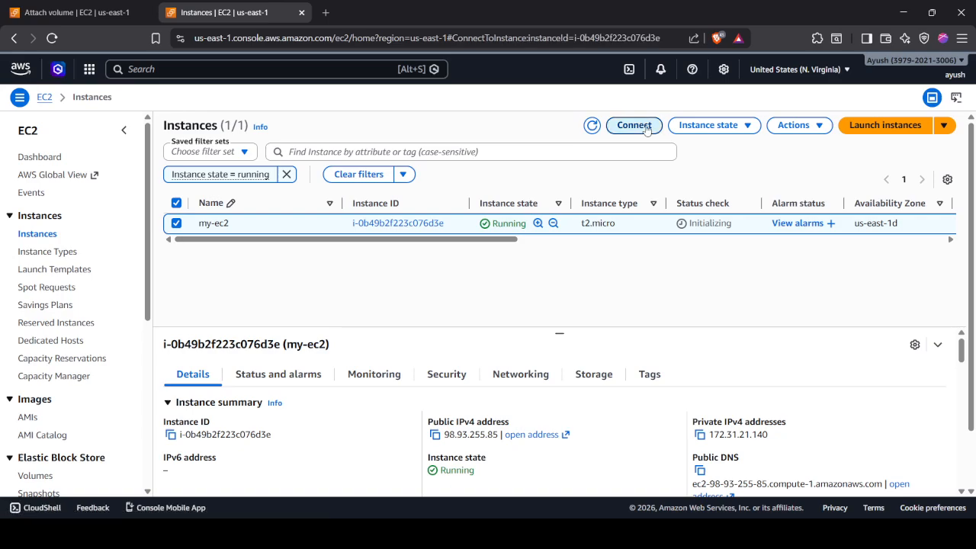
scroll(374, 343, down, 1)
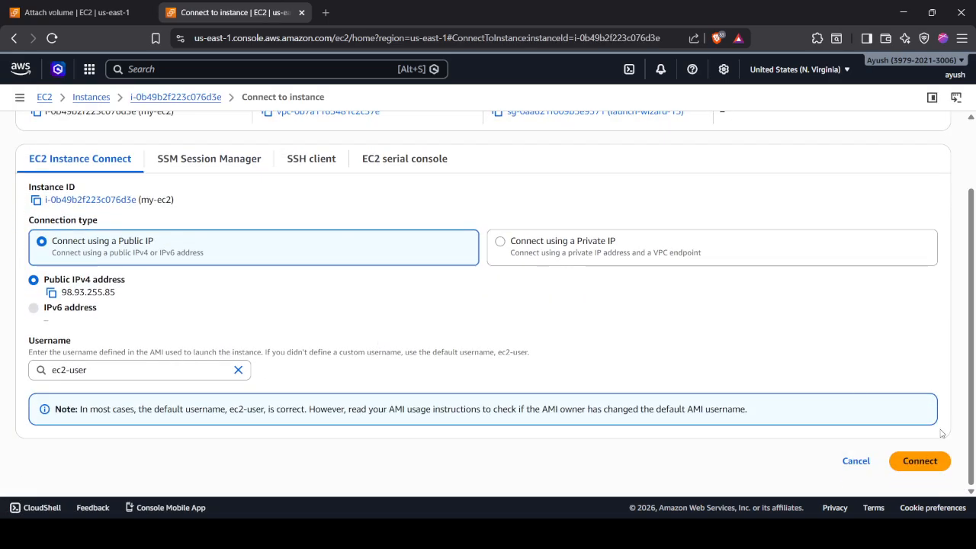
click(916, 461)
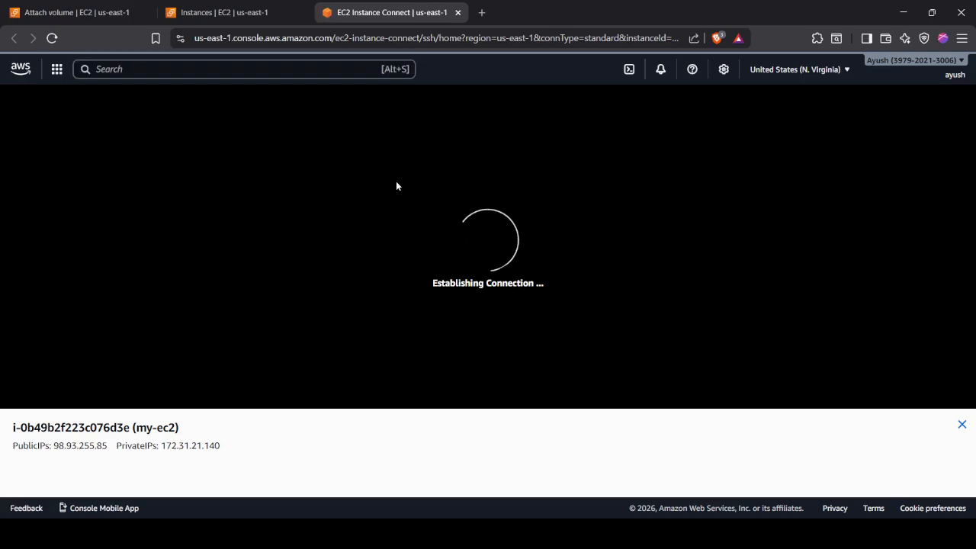
click(235, 9)
click(338, 7)
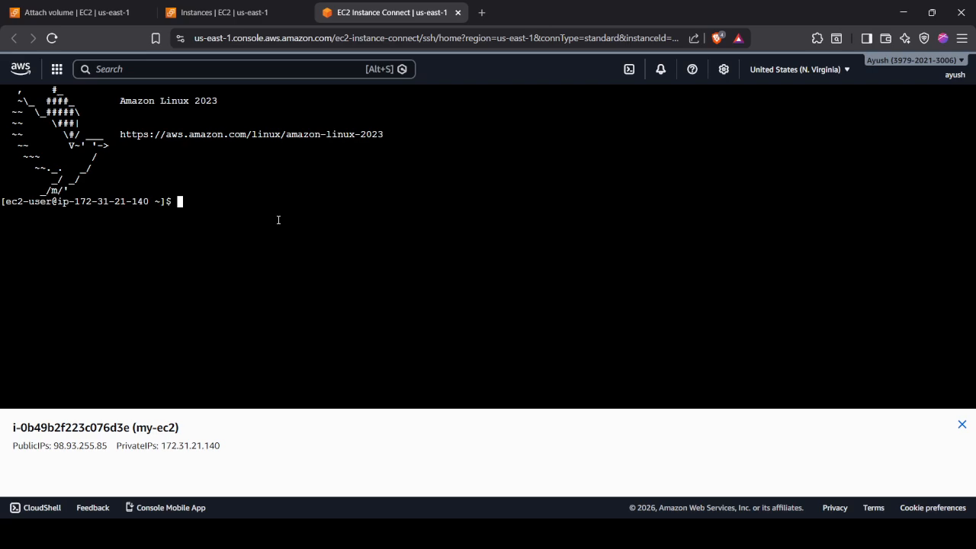
- Run lsblk and df -h on the instance to check its block devices and mounted filesystems
text(lsblk)
key(Return)
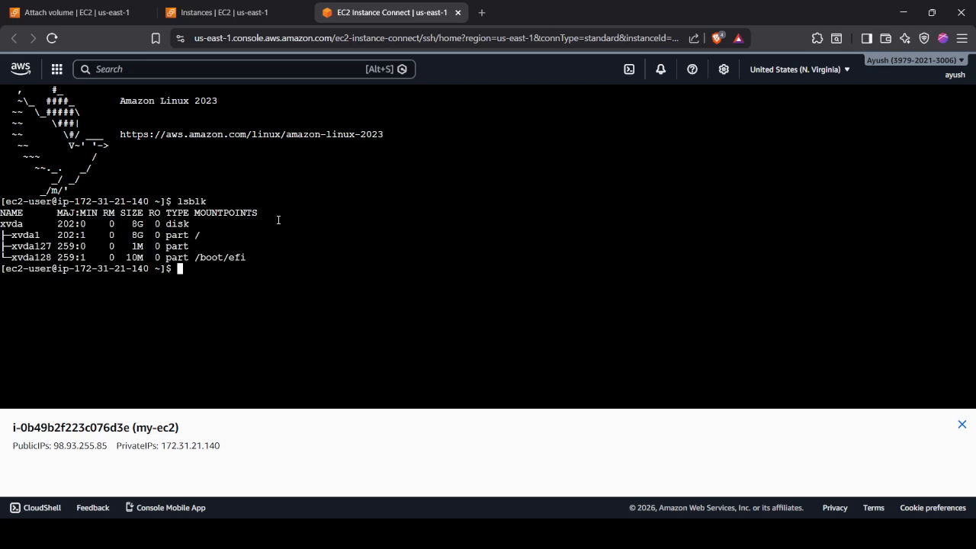
double_click(11, 223)
text(df -h)
key(Return)
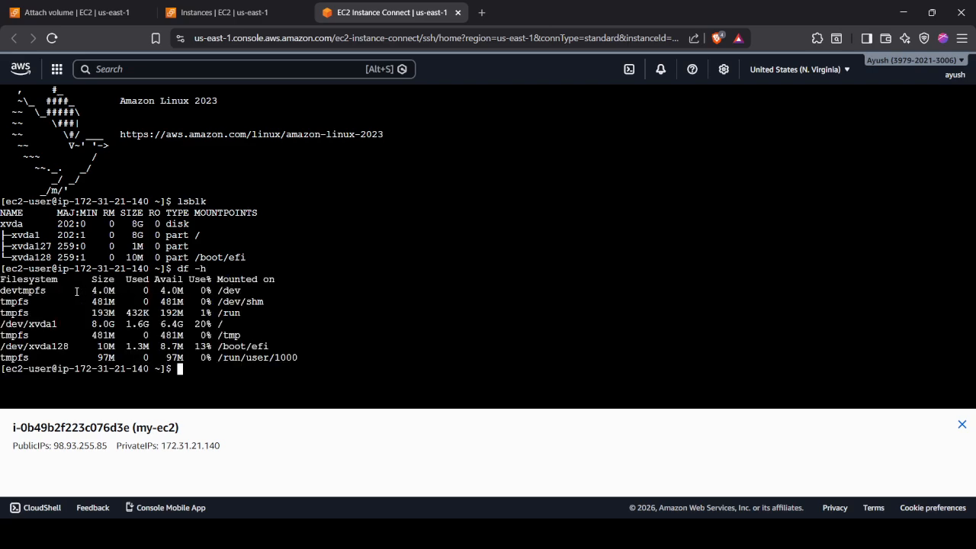
double_click(20, 325)
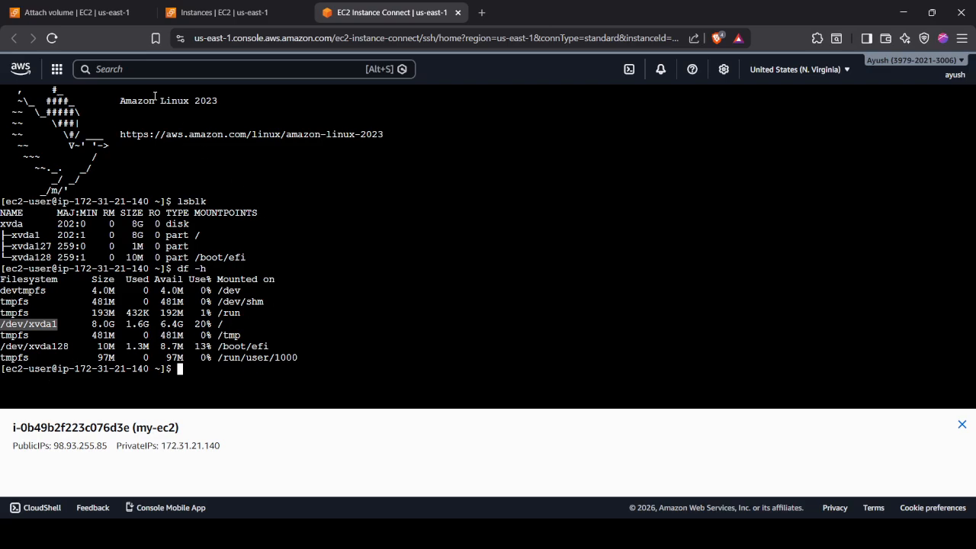
- Return to the Attach volume form and choose the running my-ec2 instance as the target
click(118, 6)
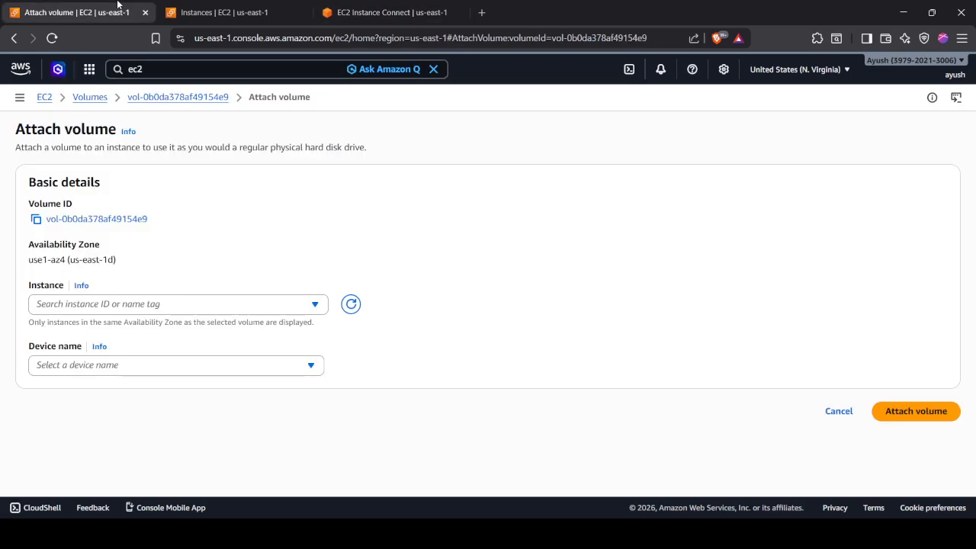
click(198, 309)
click(177, 349)
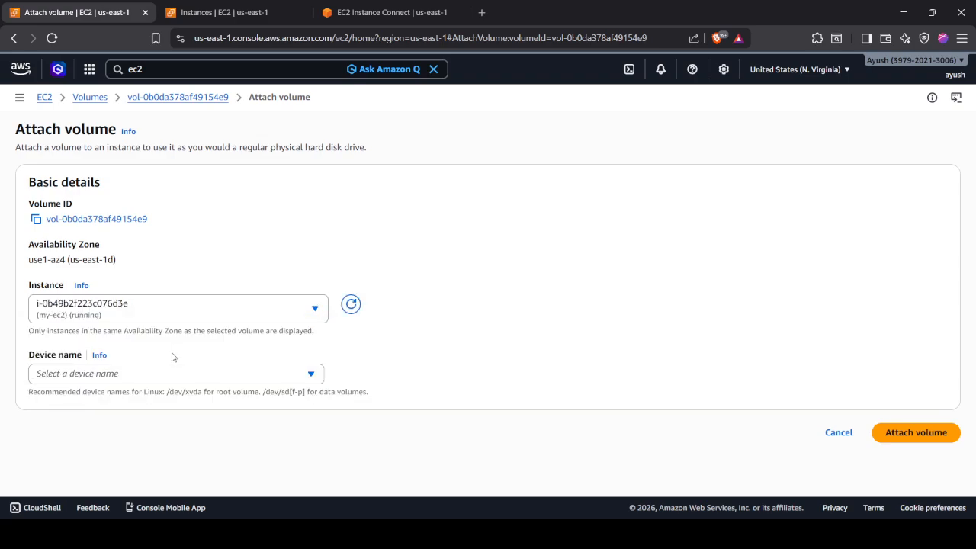
- Set the volume's device name to /dev/xvdbf
click(164, 379)
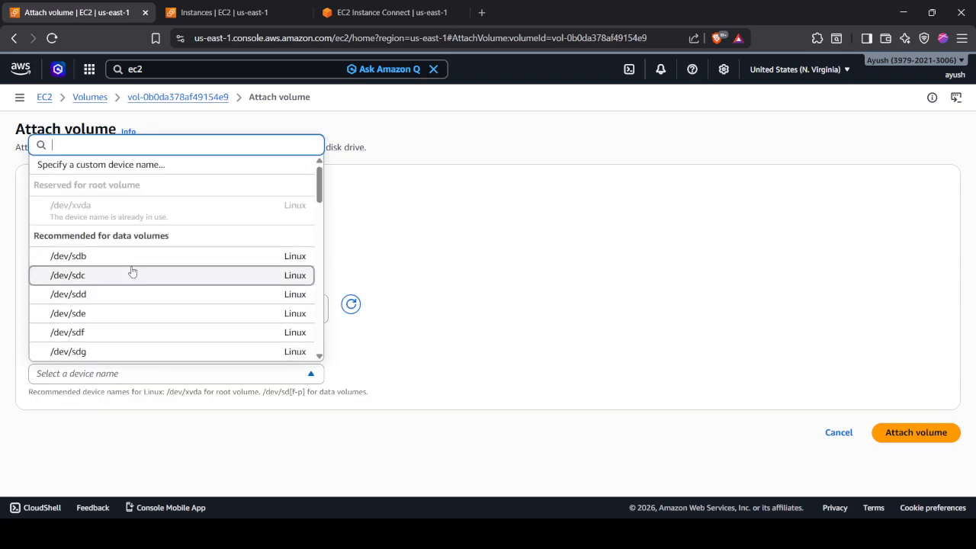
scroll(133, 328, down, 3)
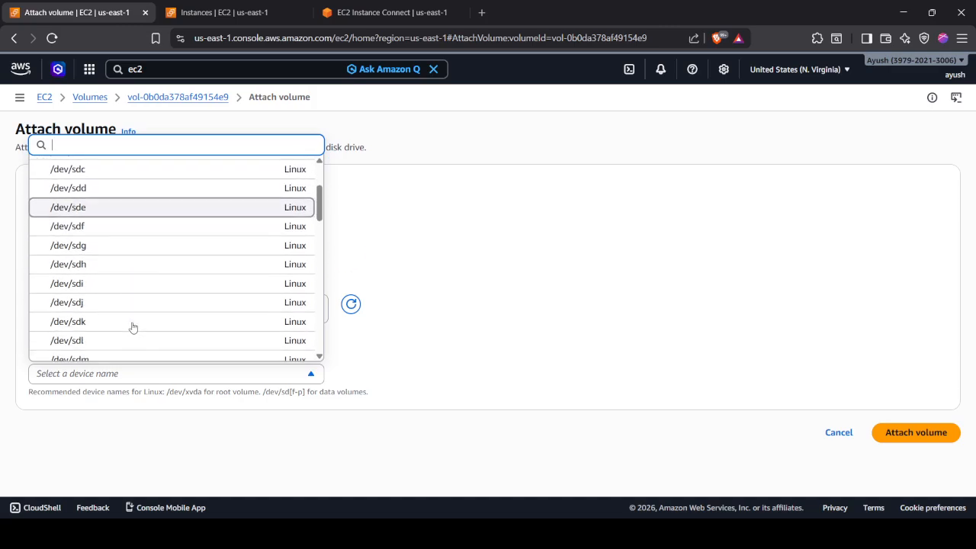
scroll(133, 328, down, 6)
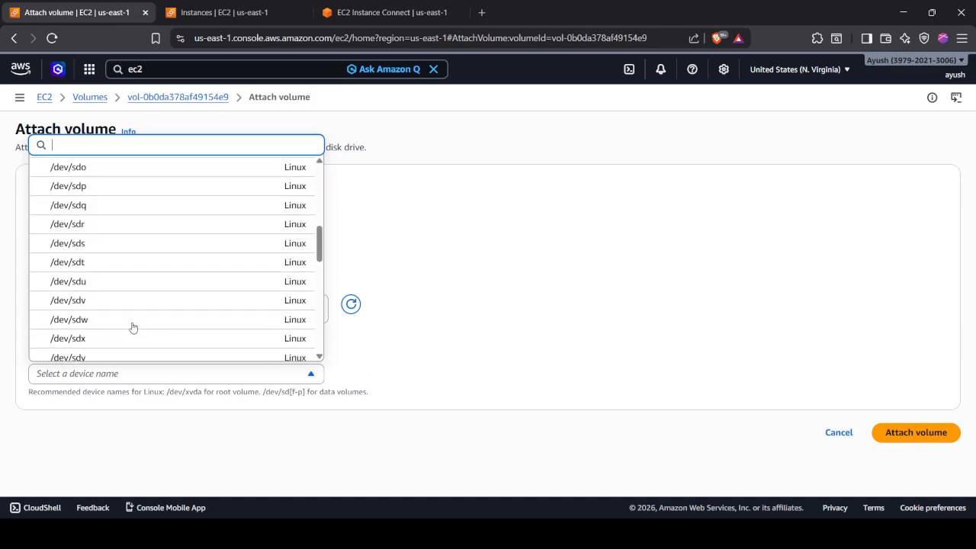
scroll(133, 328, down, 3)
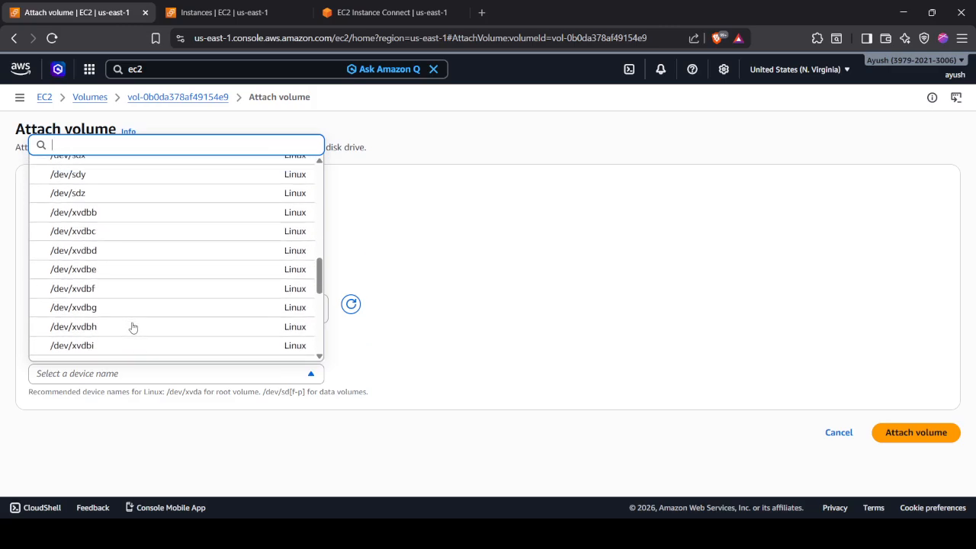
scroll(132, 328, down, 3)
scroll(132, 328, up, 3)
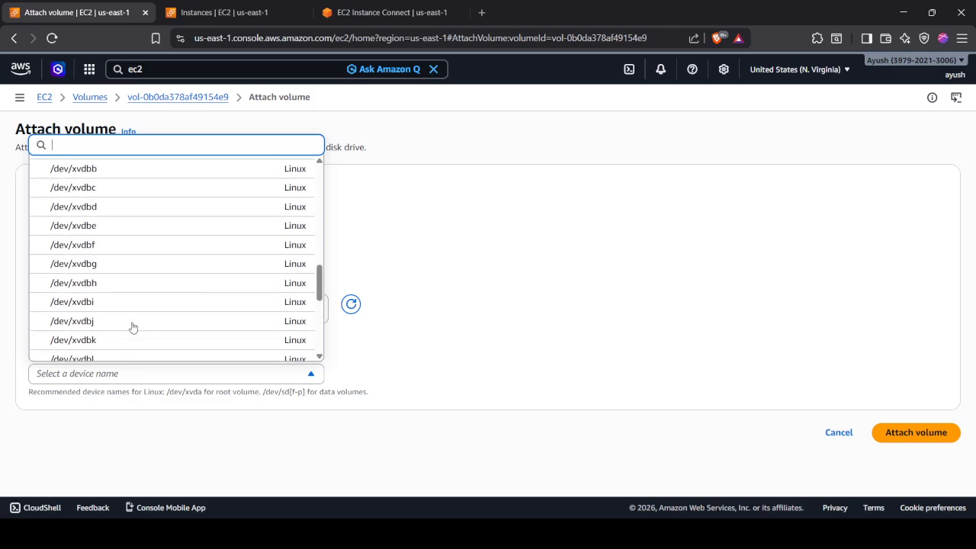
click(112, 244)
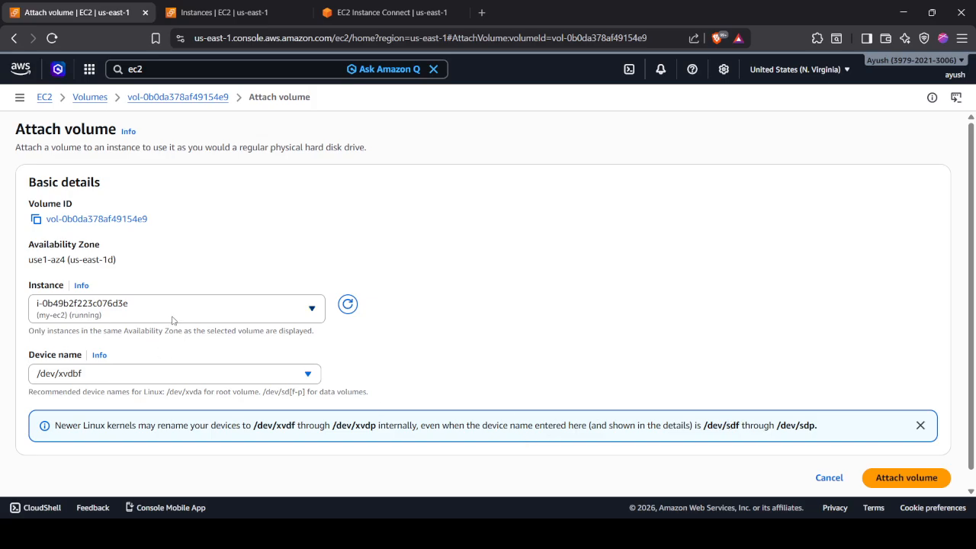
- Set the device name to /dev/sdb and attach the volume to the instance
click(159, 373)
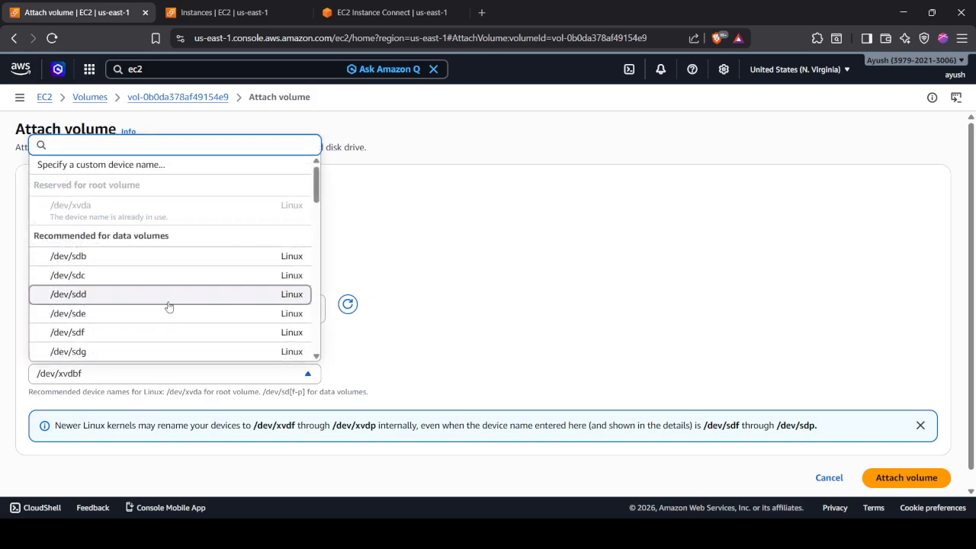
click(162, 260)
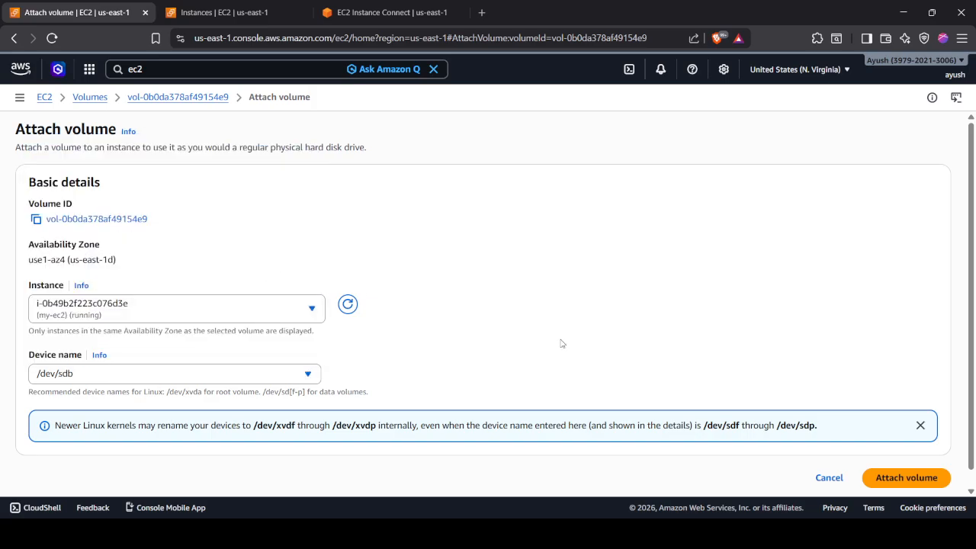
click(891, 476)
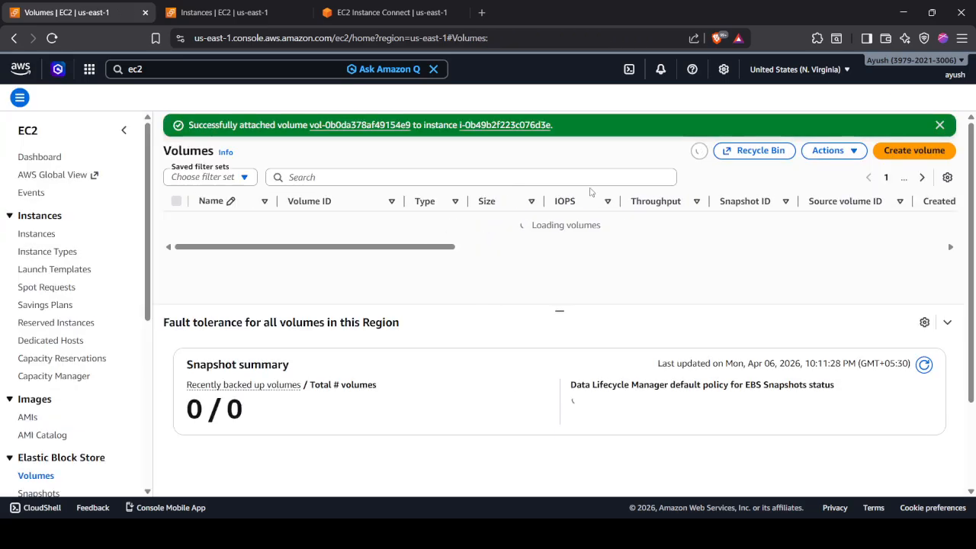
- Run lsblk again in the instance's terminal to check for the attached disk, and clear the terminal
click(385, 12)
click(340, 265)
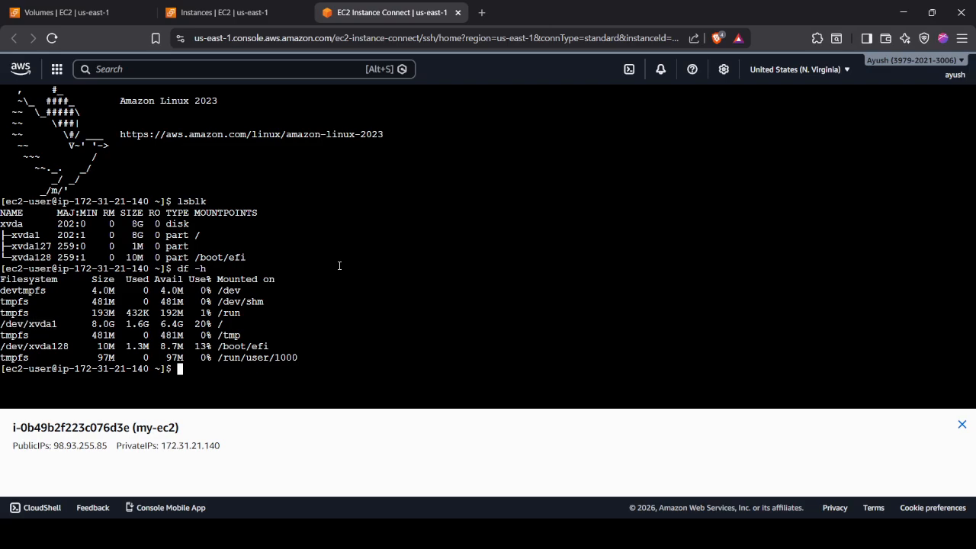
text(lsblk)
key(Return)
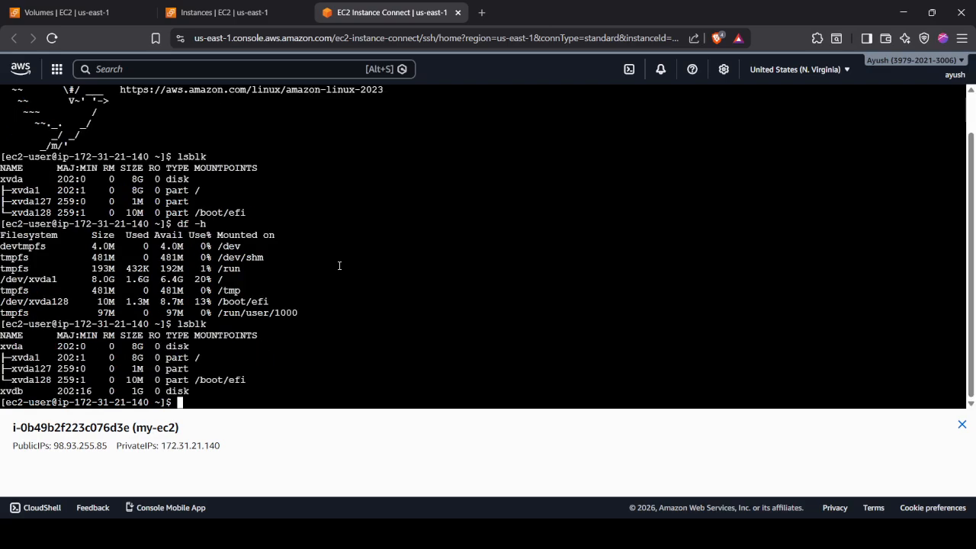
double_click(13, 392)
click(238, 322)
text(clear)
key(Return)
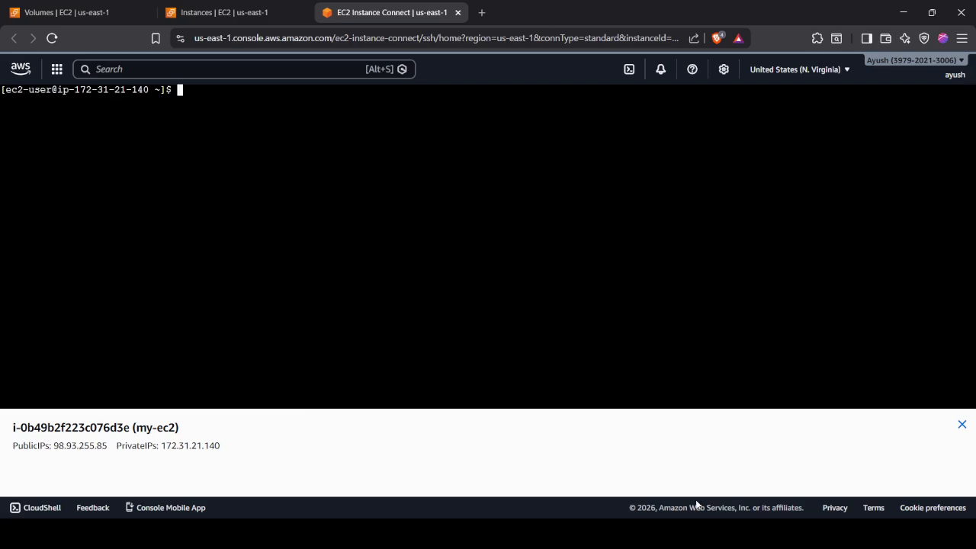
- Switch to Notepad++ and review the lsblk and mkfs commands in the new 69 notes
click(672, 534)
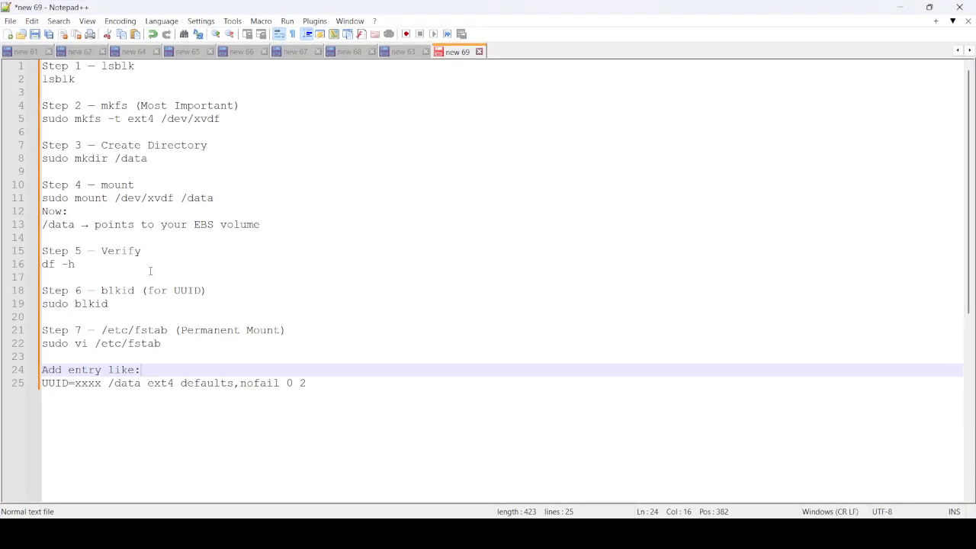
double_click(57, 79)
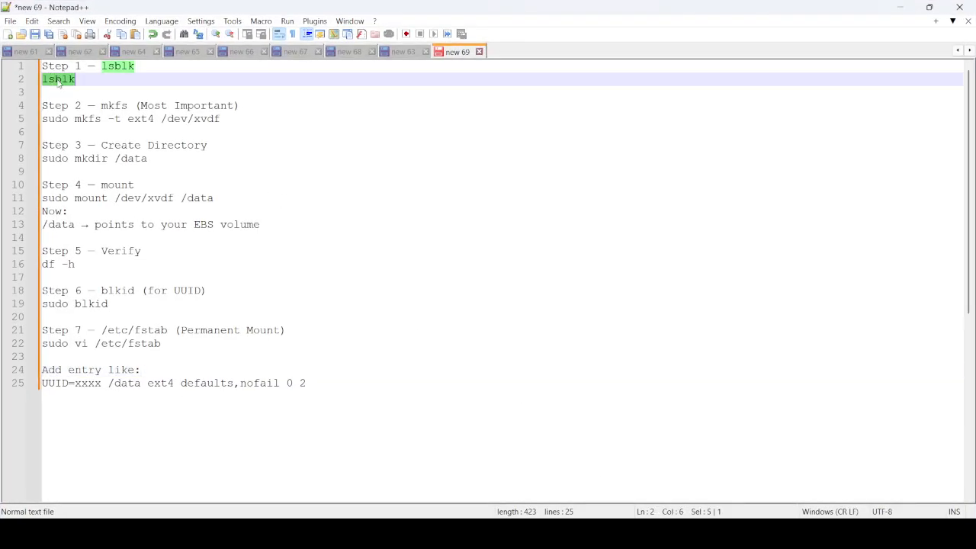
click(134, 90)
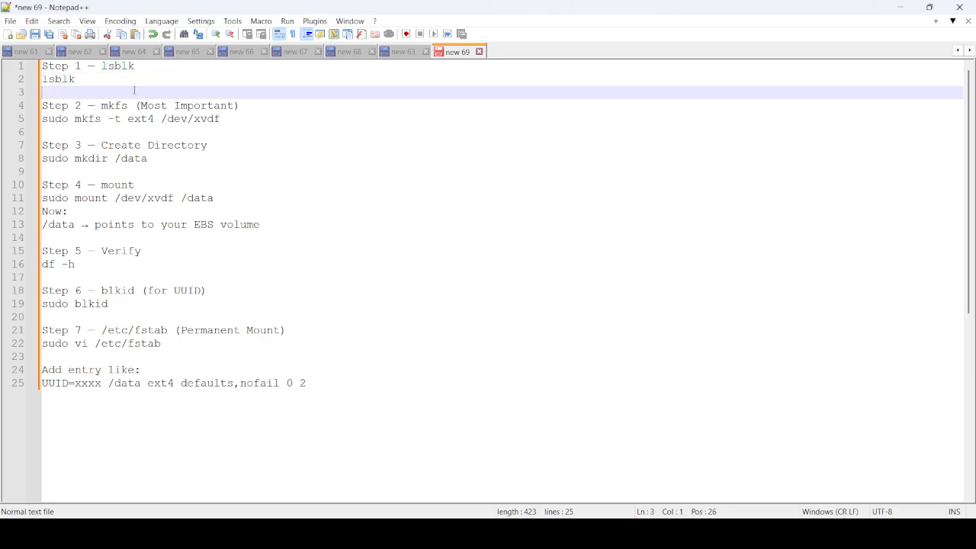
triple_click(60, 122)
key(ctrl+c)
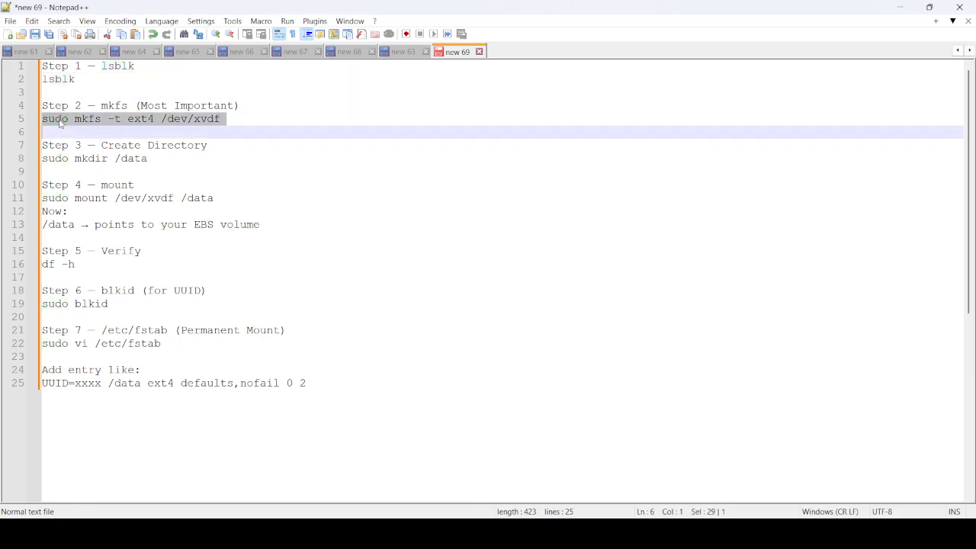
click(235, 119)
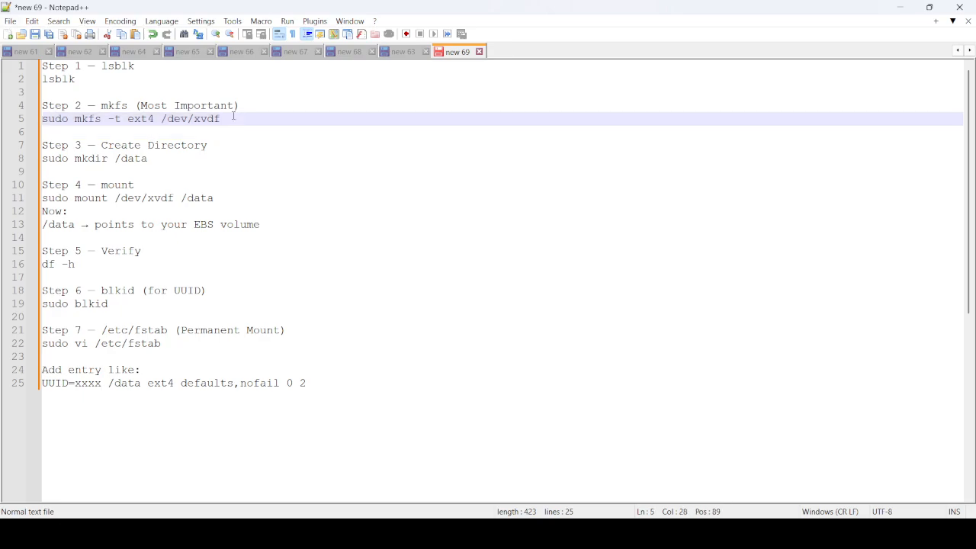
- Open find and replace for the notes with xvdf as the search text
key(ctrl+f)
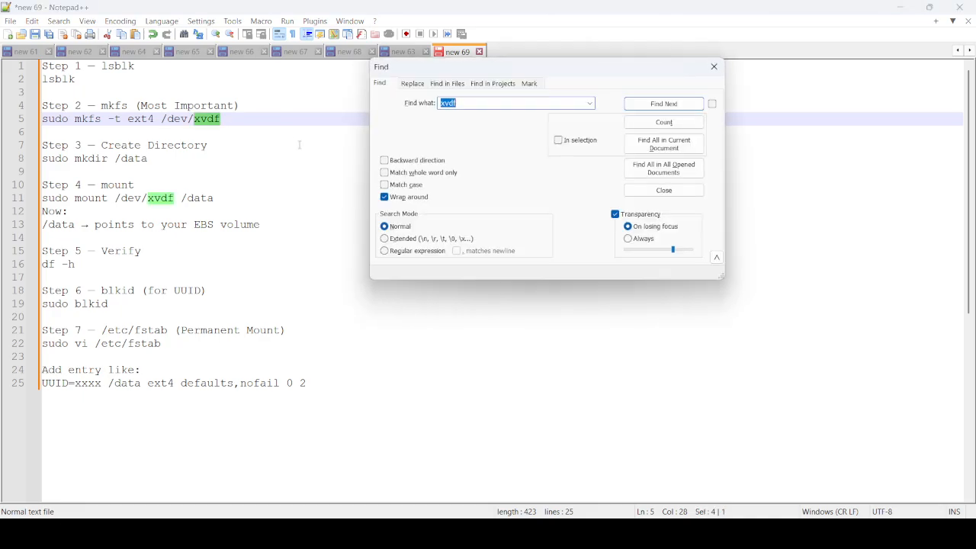
key(ctrl+v)
key(ctrl+a)
text(xvdf)
click(413, 83)
- Switch to the browser's instance terminal and run lsblk to check the new disk's device name
key(alt+Tab)
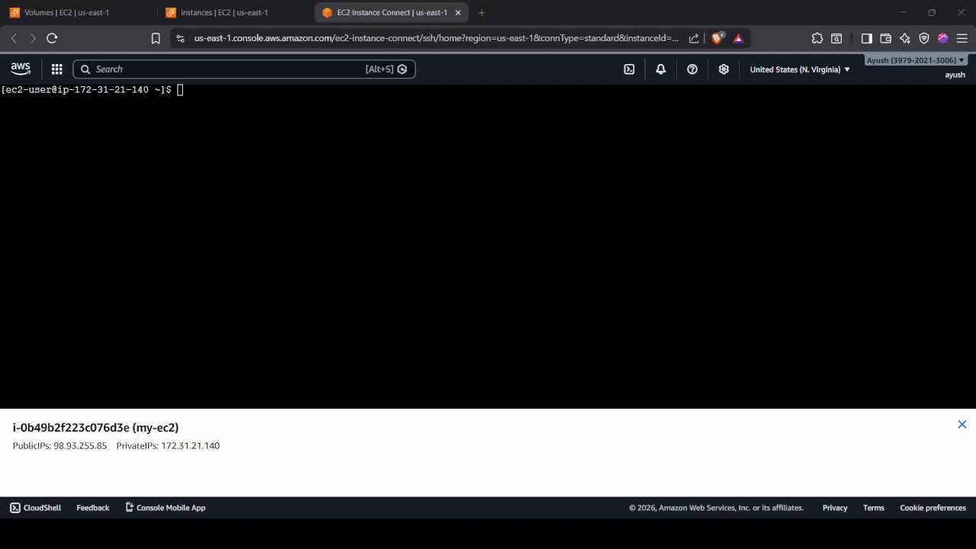
text(lsblk)
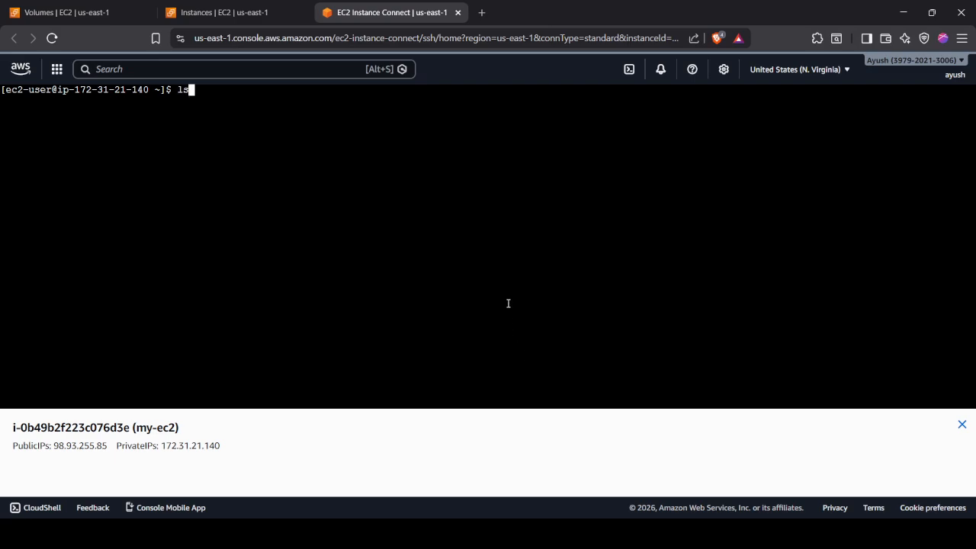
key(Return)
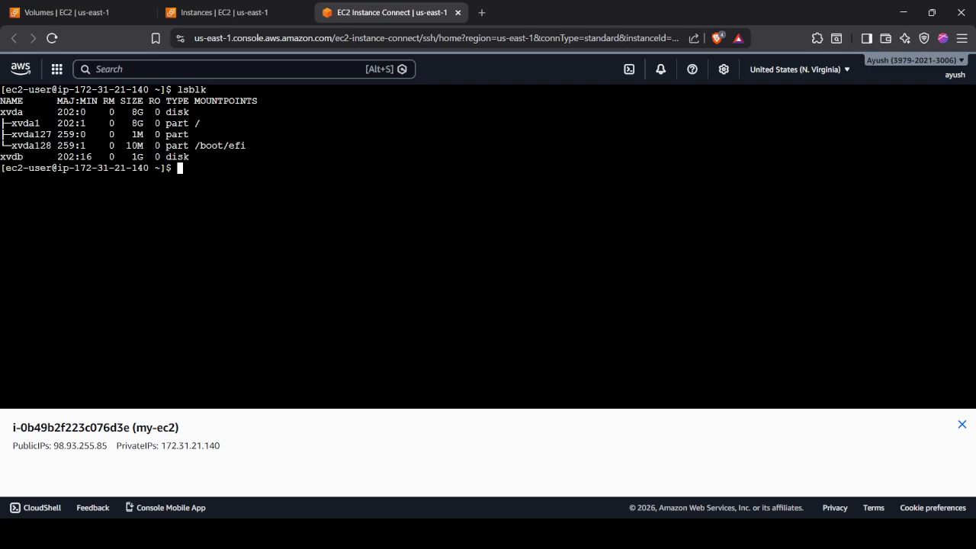
- Switch back to Notepad++ and replace every occurrence of xvdf with xvdb in the notes
key(alt+Tab)
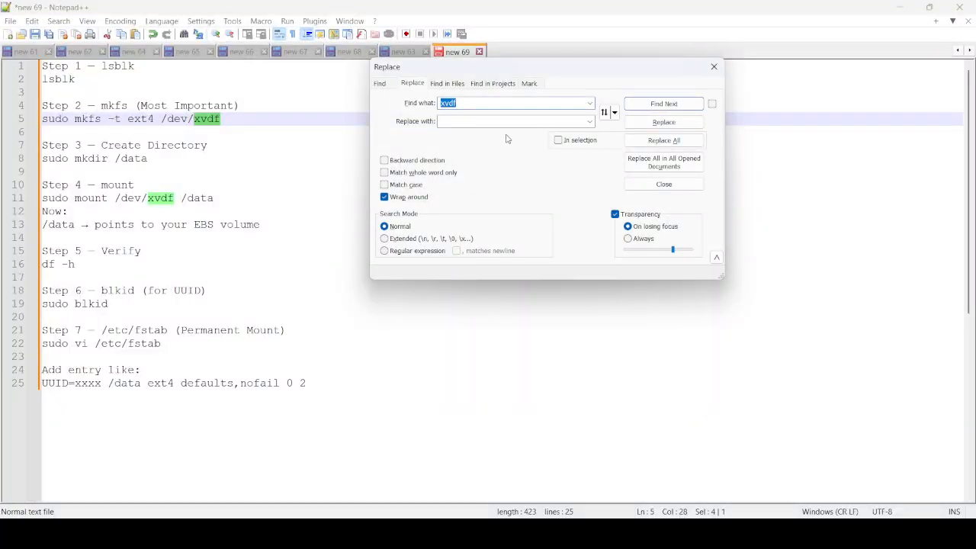
click(484, 121)
text(xvdb)
key(Return)
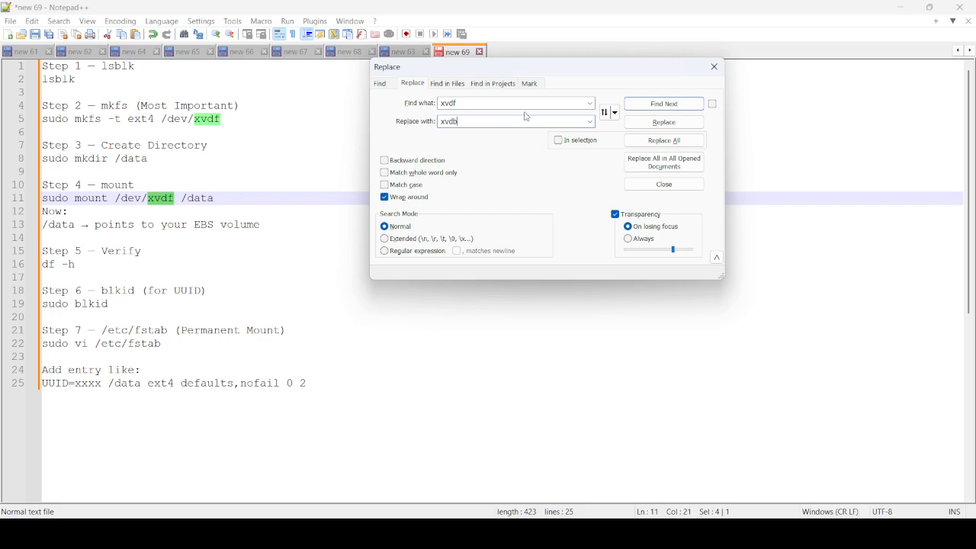
click(664, 140)
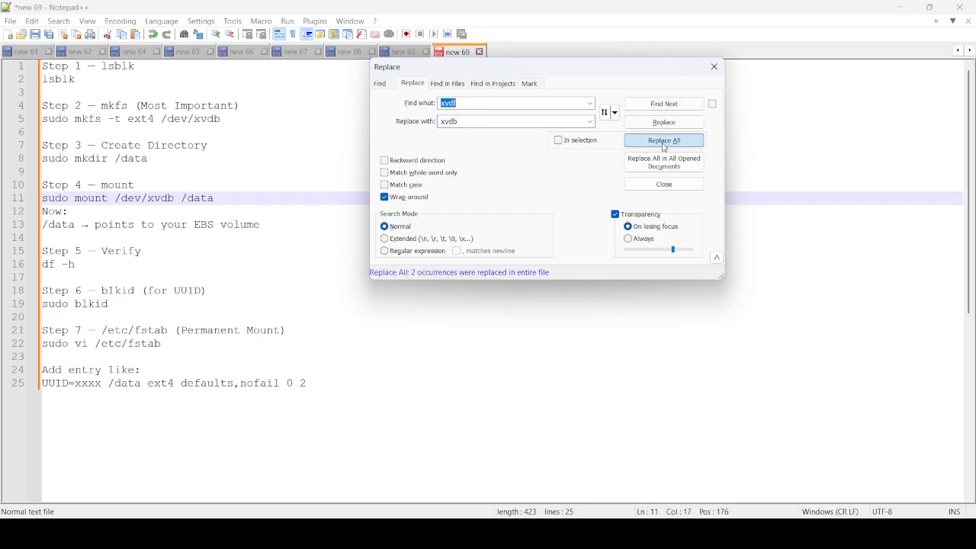
- Copy the mkfs command from the notes and run sudo mkfs -t ext4 /dev/xvdb in the browser's instance terminal
click(715, 67)
triple_click(133, 120)
key(ctrl+c)
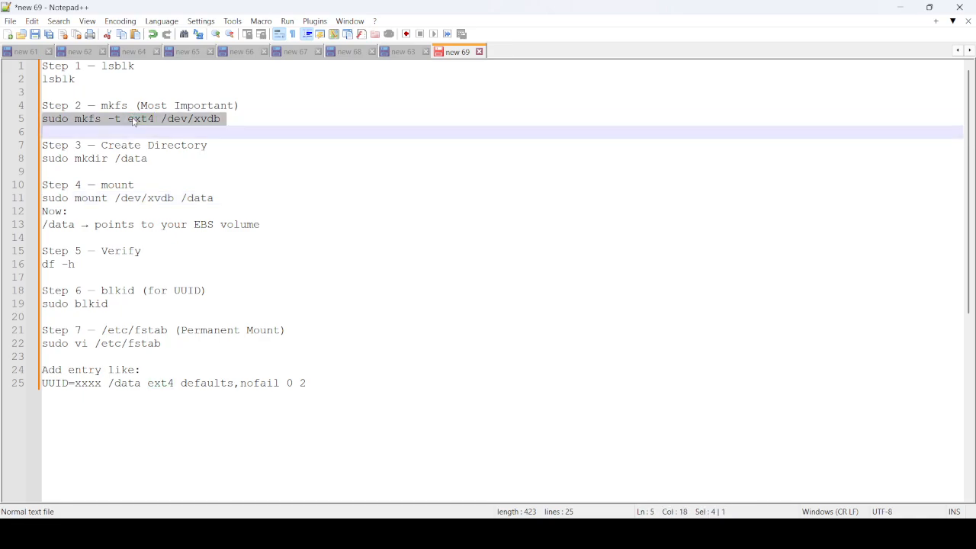
key(alt+Tab)
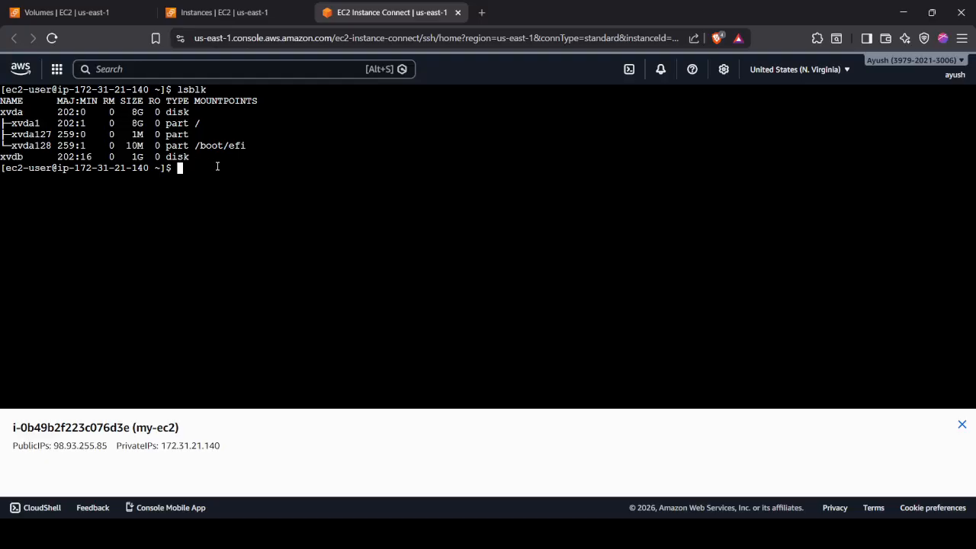
key(ctrl+v)
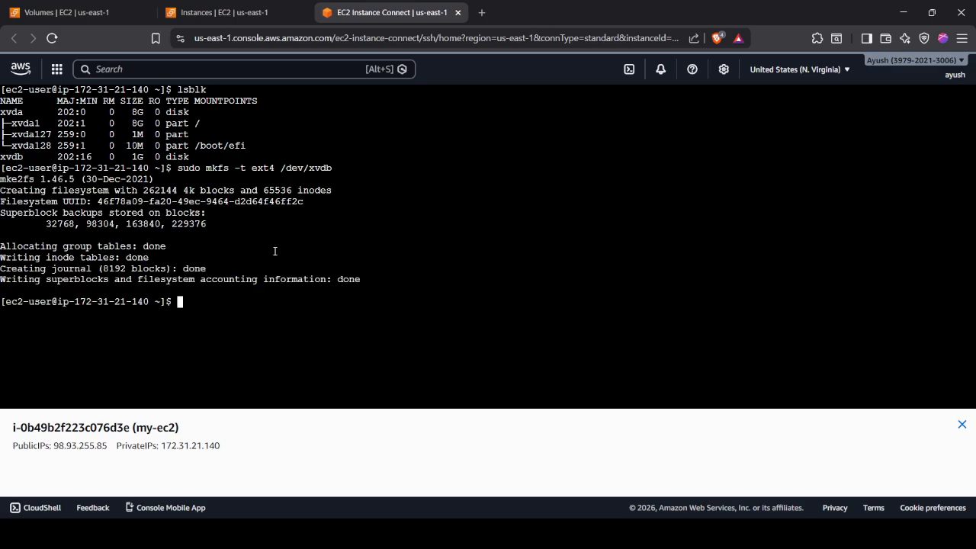
- Copy the directory command from the Notepad++ notes and run sudo mkdir /data in the browser's instance terminal
click(192, 533)
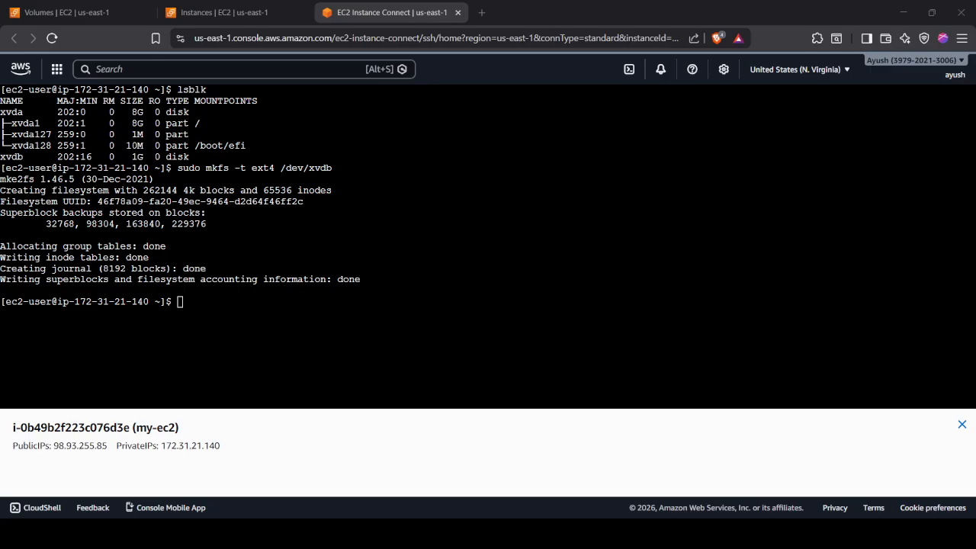
key(alt+Tab)
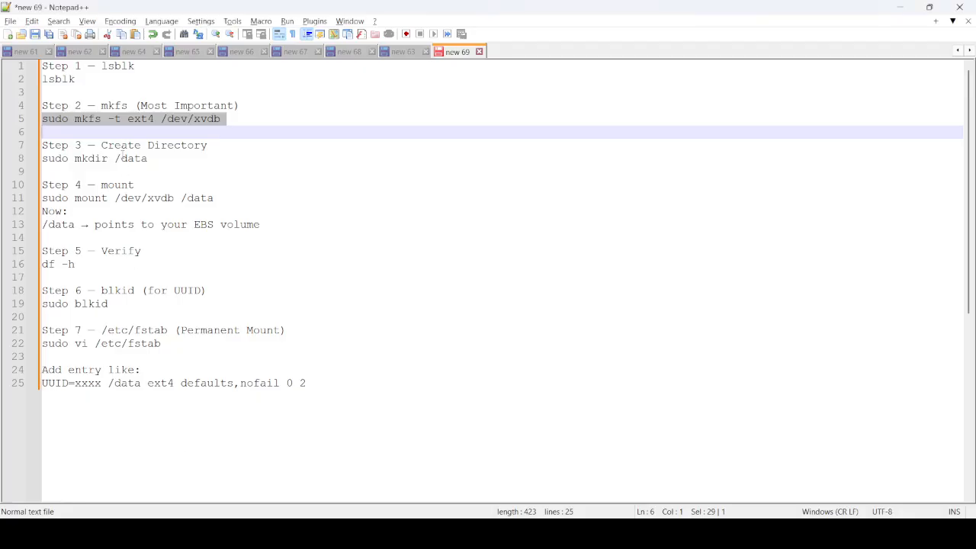
triple_click(123, 158)
key(ctrl+c)
key(alt+Tab)
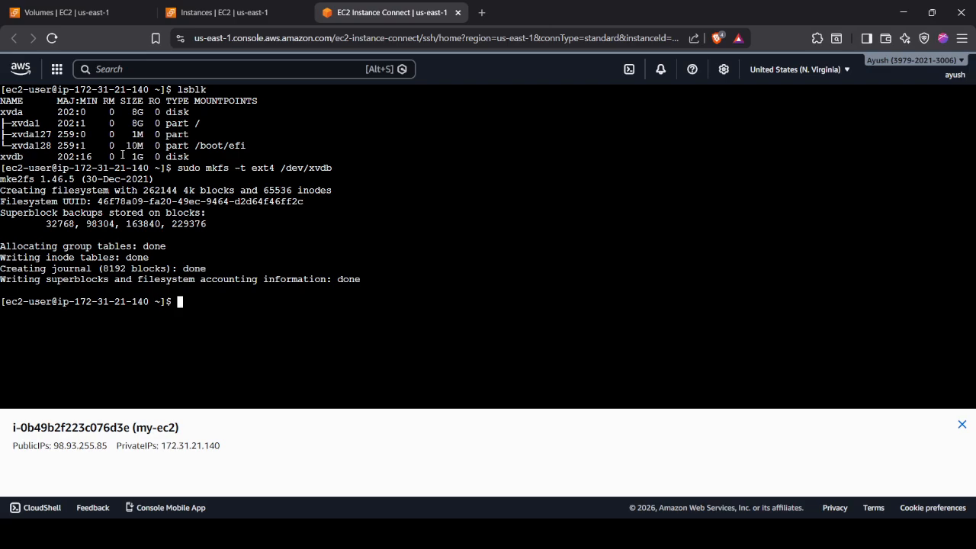
key(ctrl+v)
key(Return)
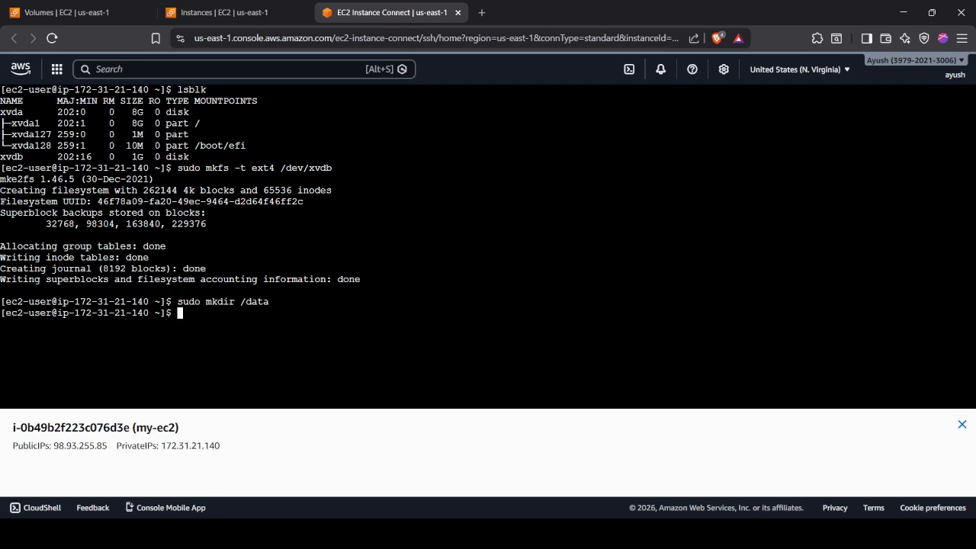
- Run pwd in the instance terminal to check the current working directory
key(alt+Tab)
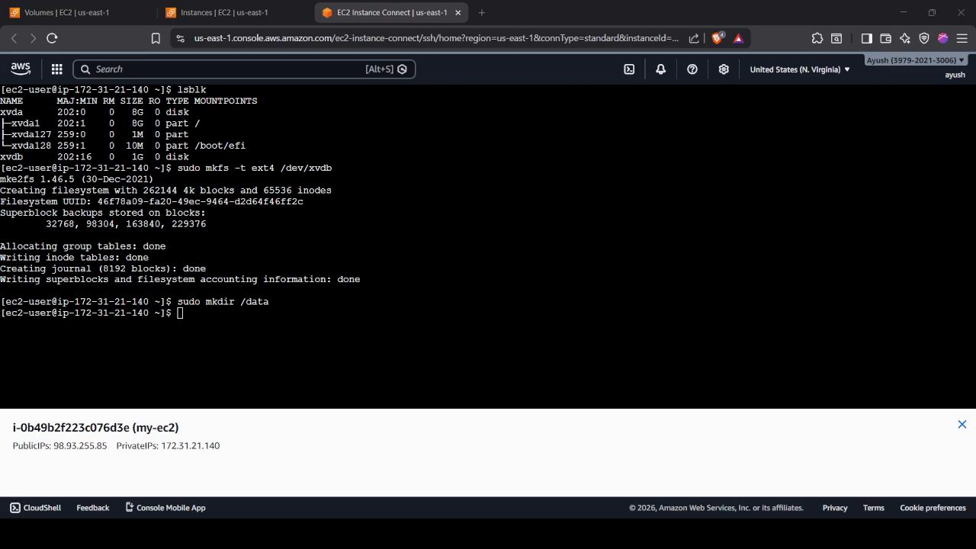
key(alt+Tab)
text(pwd)
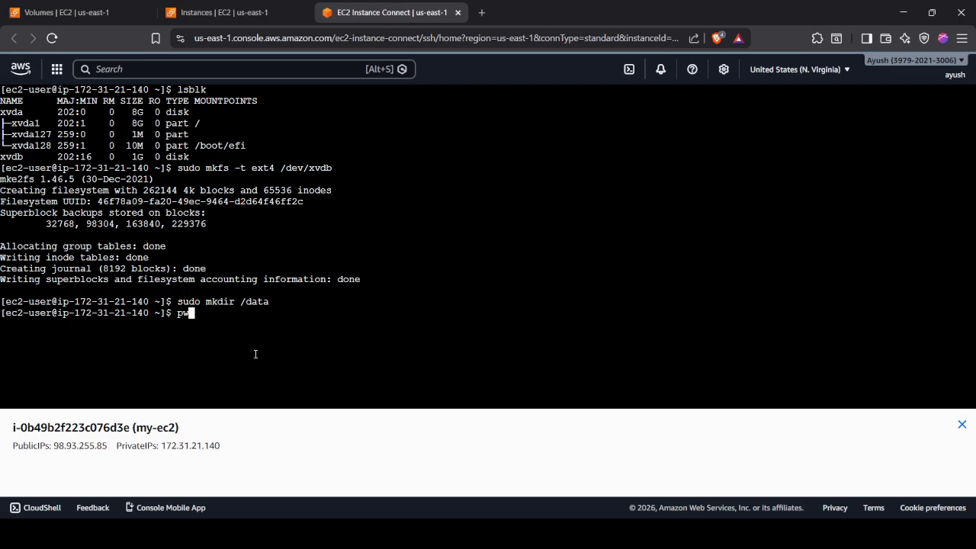
key(Return)
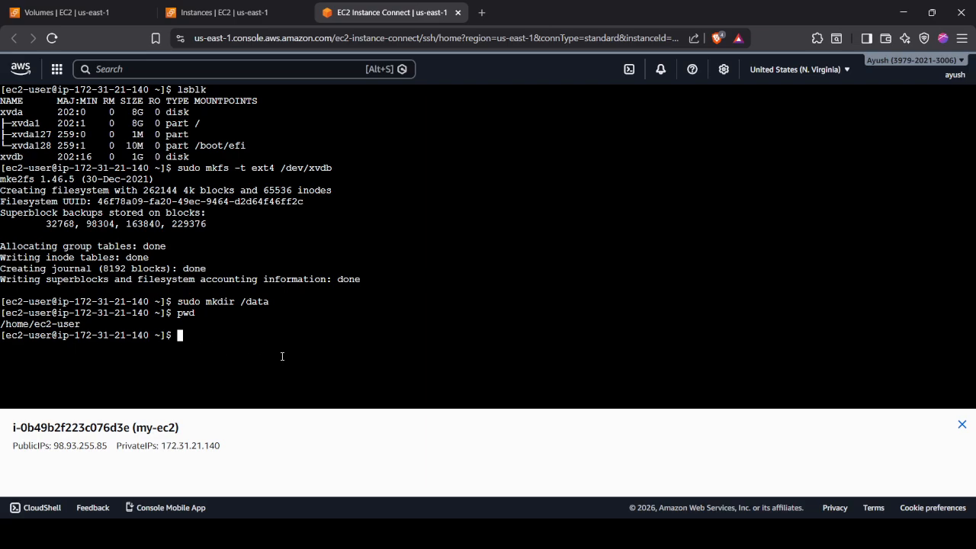
- Copy the mount command from the Notepad++ notes and run sudo mount /dev/xvdb /data in the browser's instance terminal
key(alt+Tab)
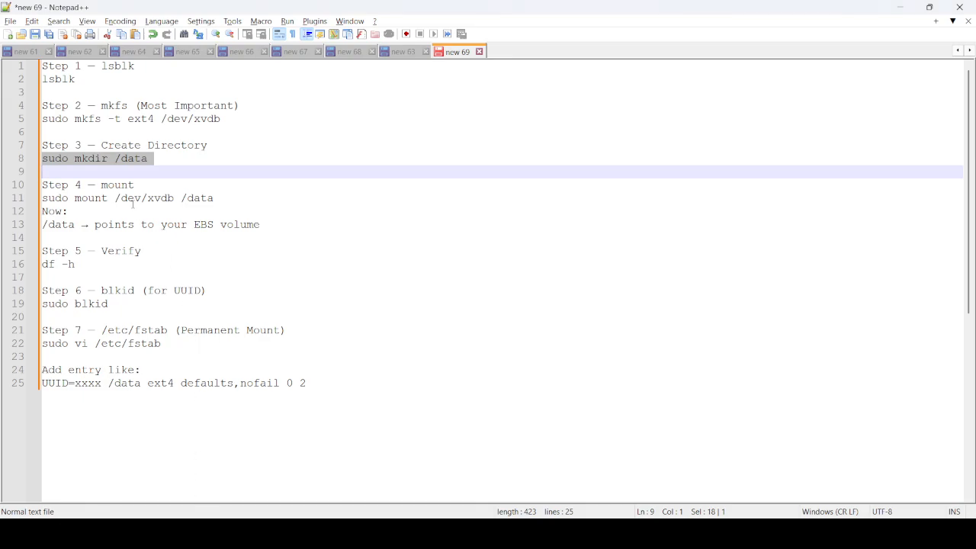
triple_click(132, 199)
key(ctrl+c)
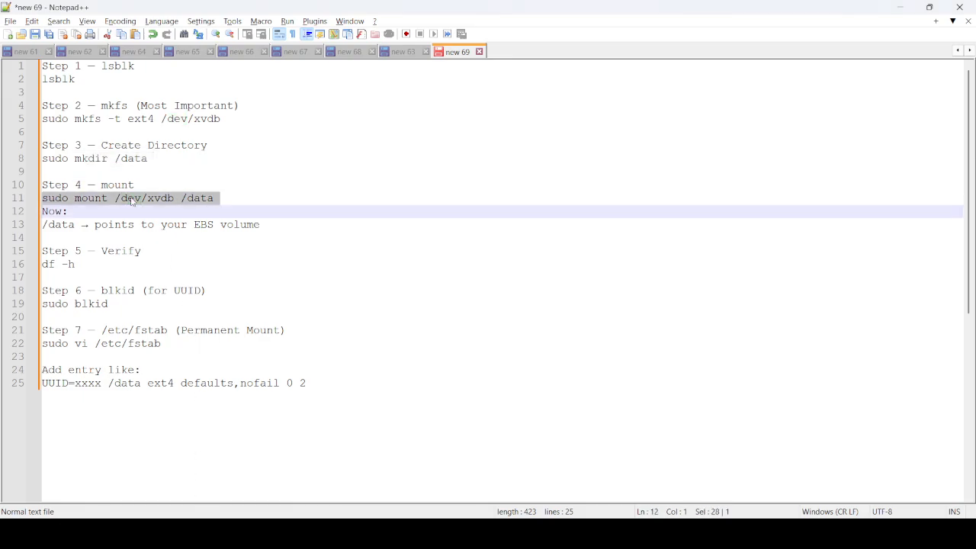
key(alt+Tab)
key(ctrl+v)
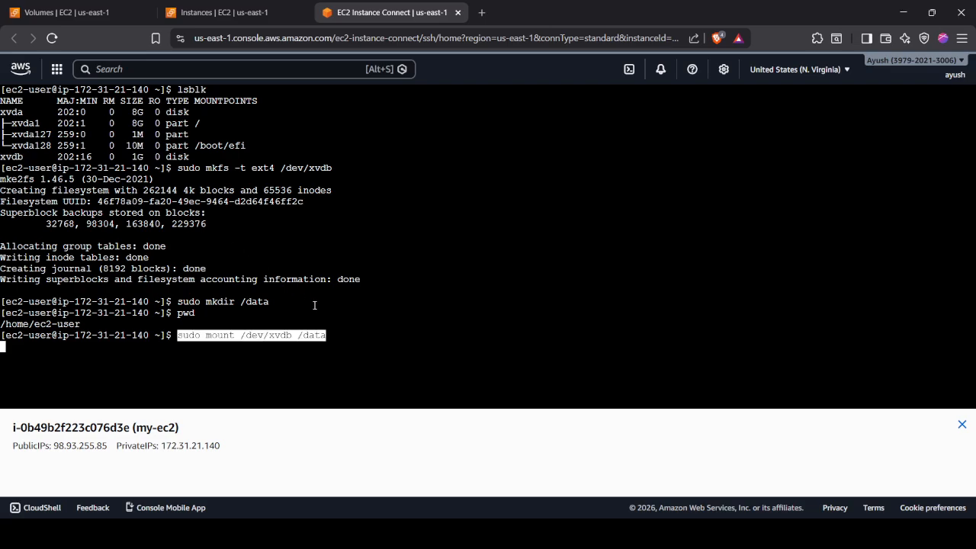
key(Return)
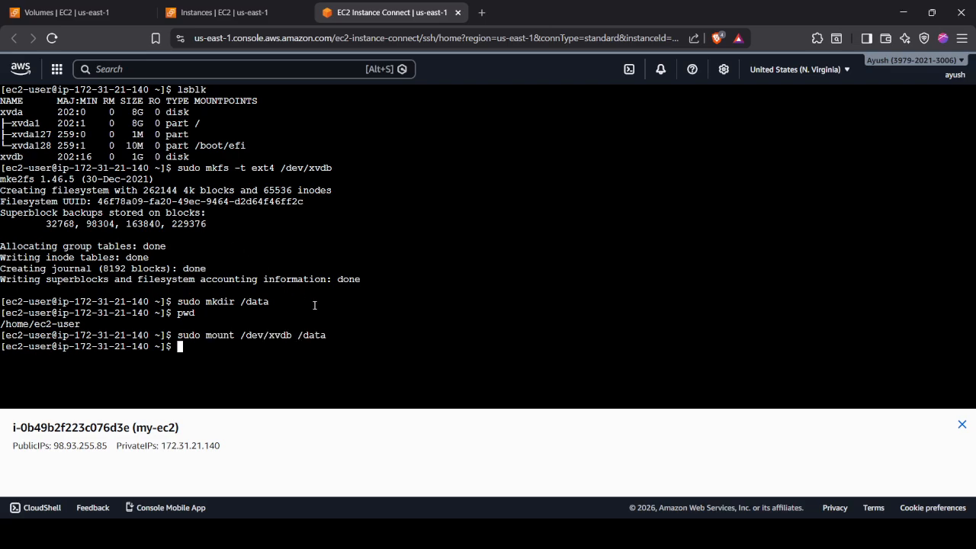
- Run df -h and check the /dev/xvdb entry and its mount point
text(df -h)
key(Return)
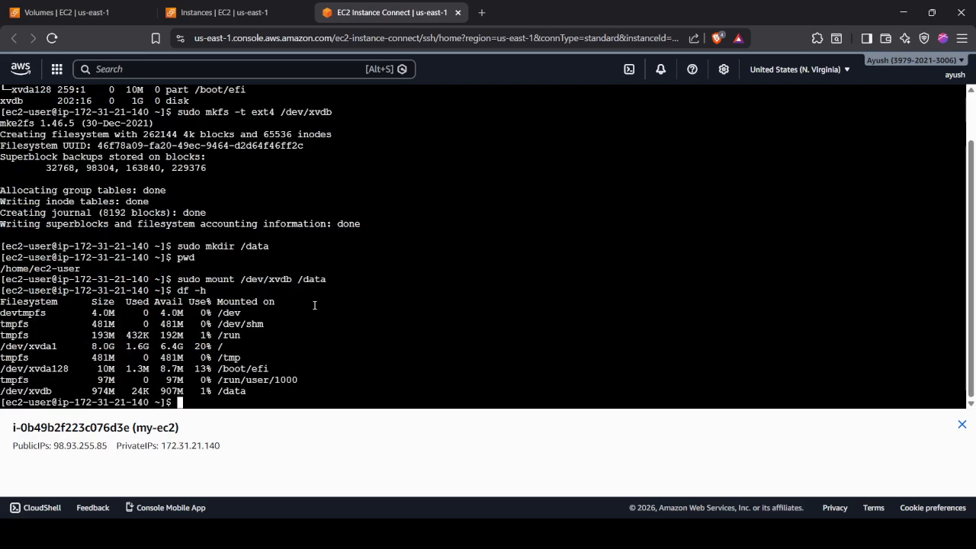
double_click(20, 390)
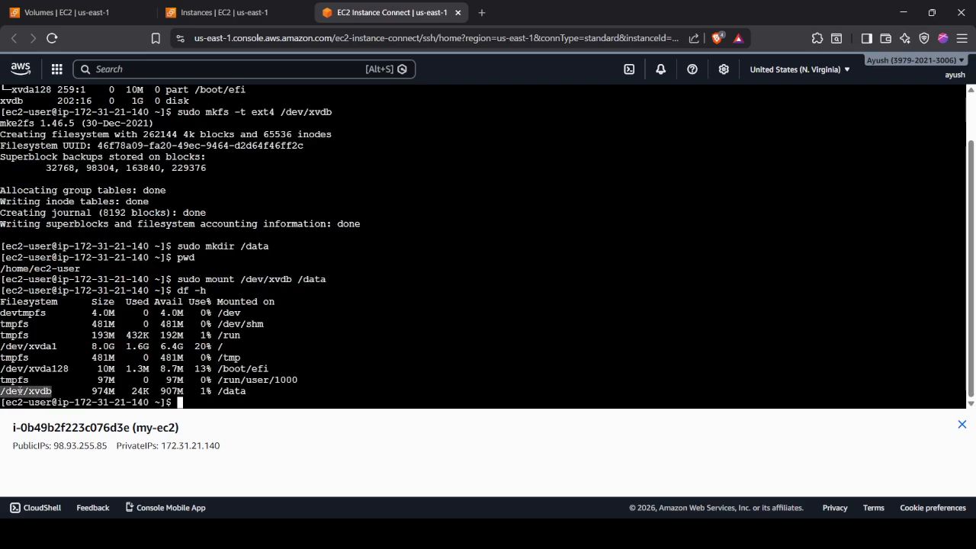
double_click(225, 391)
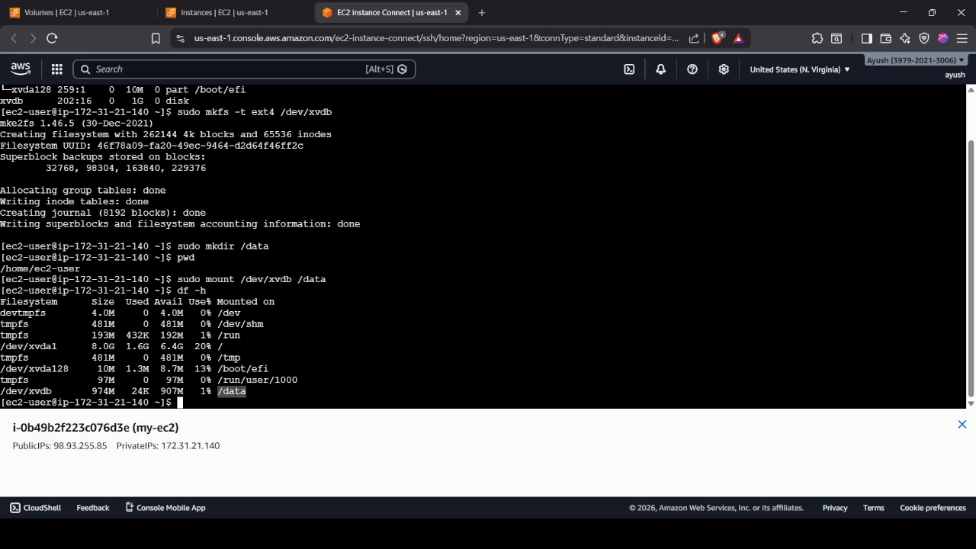
- Take the blkid command from the Notepad++ notes, clear the browser's instance terminal, and run sudo blkid to find the UUID of /dev/xvdb
key(alt+Tab)
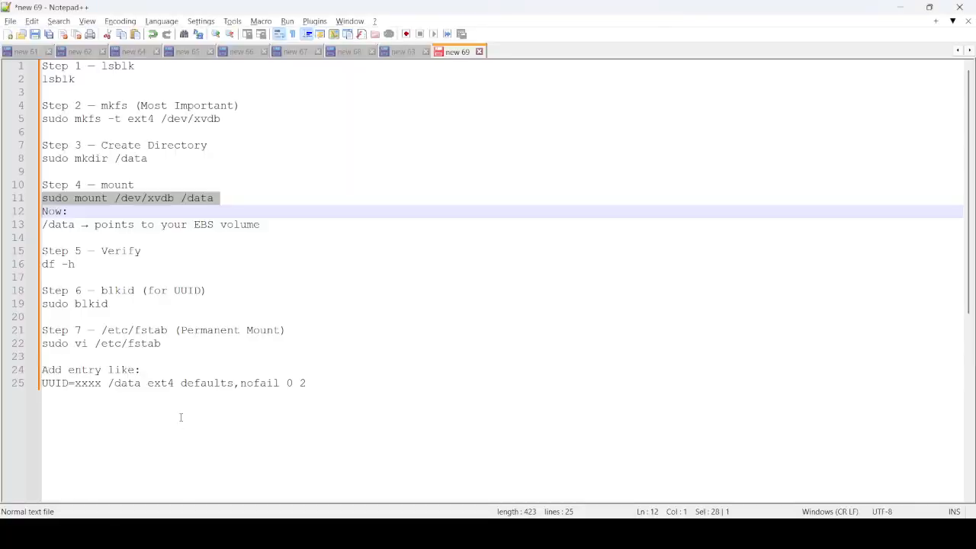
triple_click(91, 304)
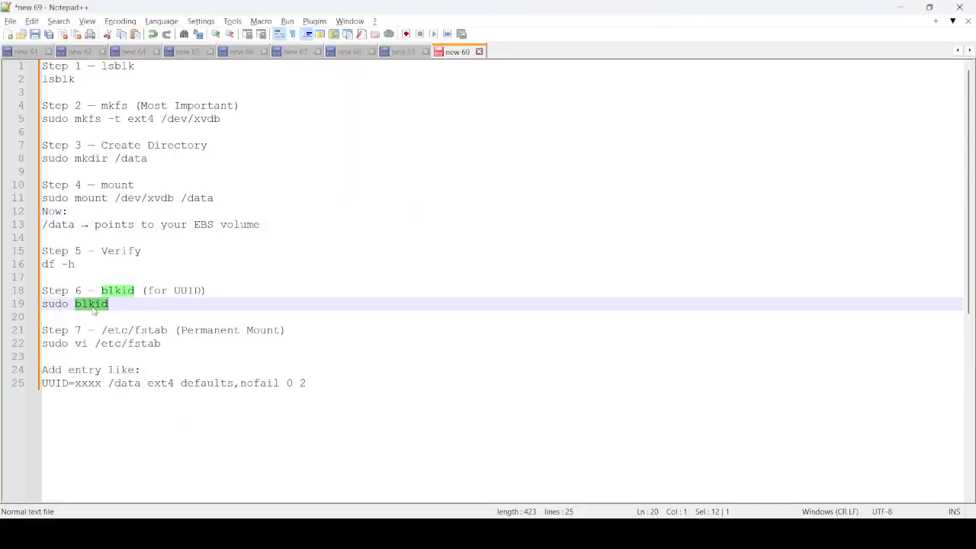
key(alt+Tab)
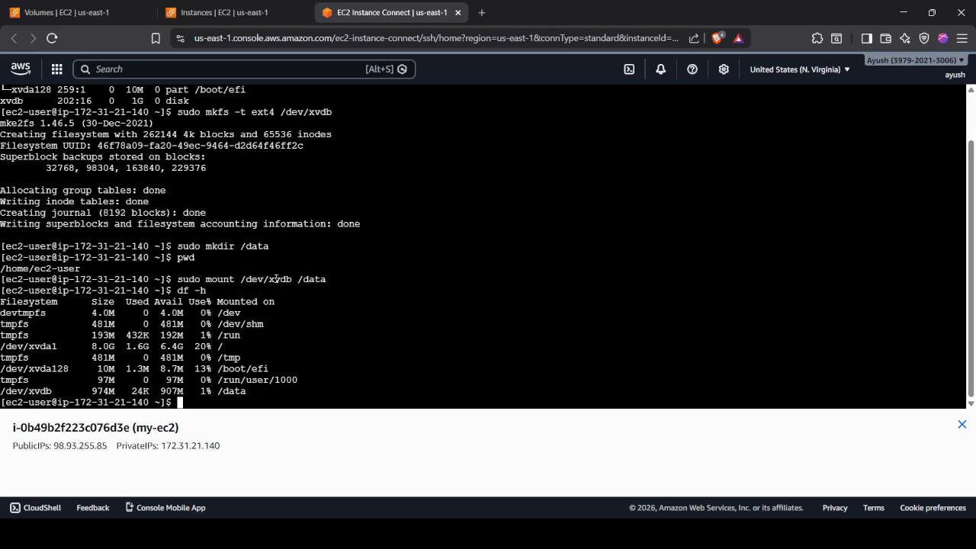
text(clear)
key(Return)
text(sudo blkid)
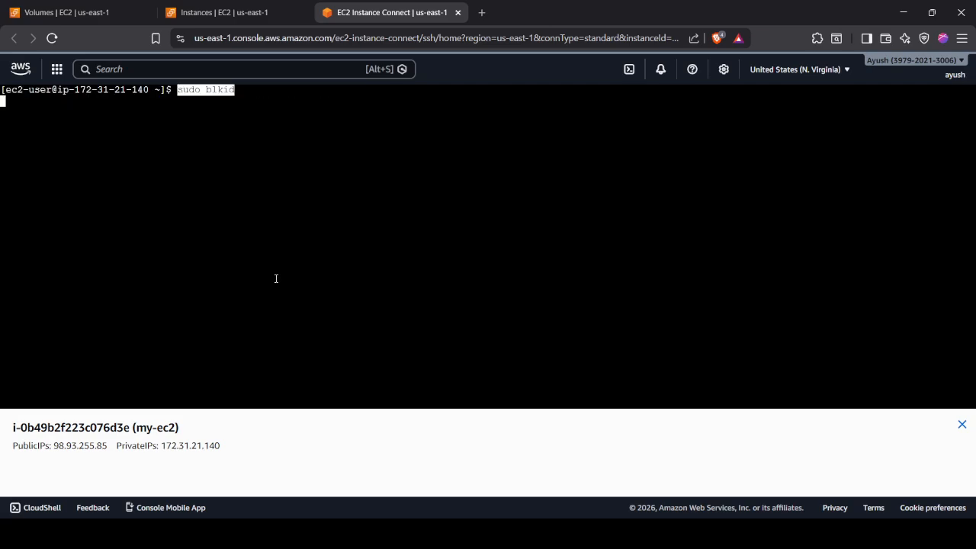
key(Return)
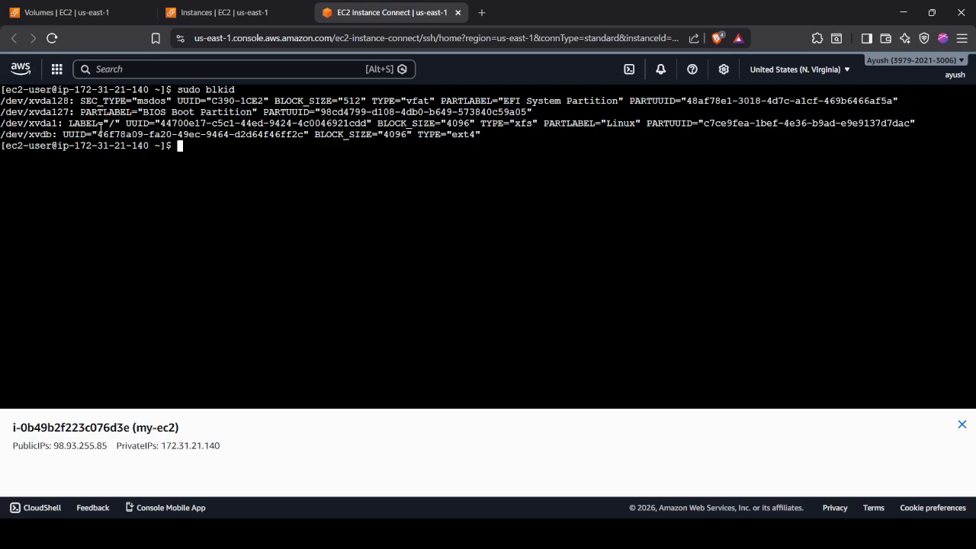
double_click(131, 134)
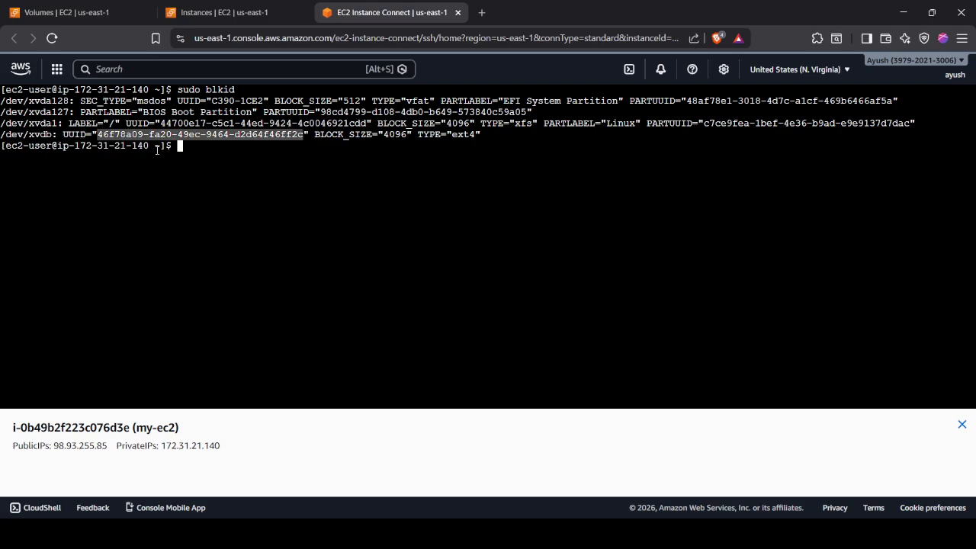
click(277, 272)
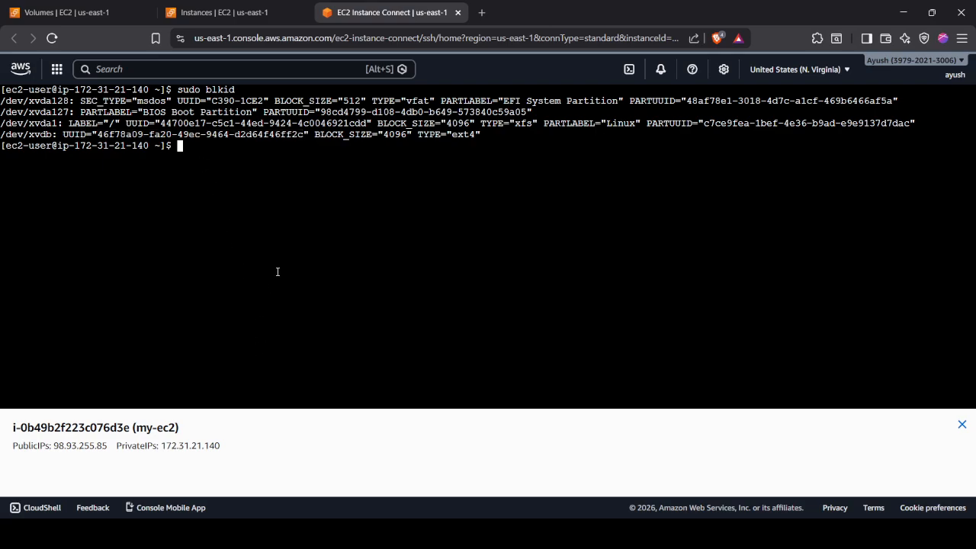
- Open /etc/fstab with sudo vi to view its existing entries, and quit without editing
text(sudo vi /etc/fstab)
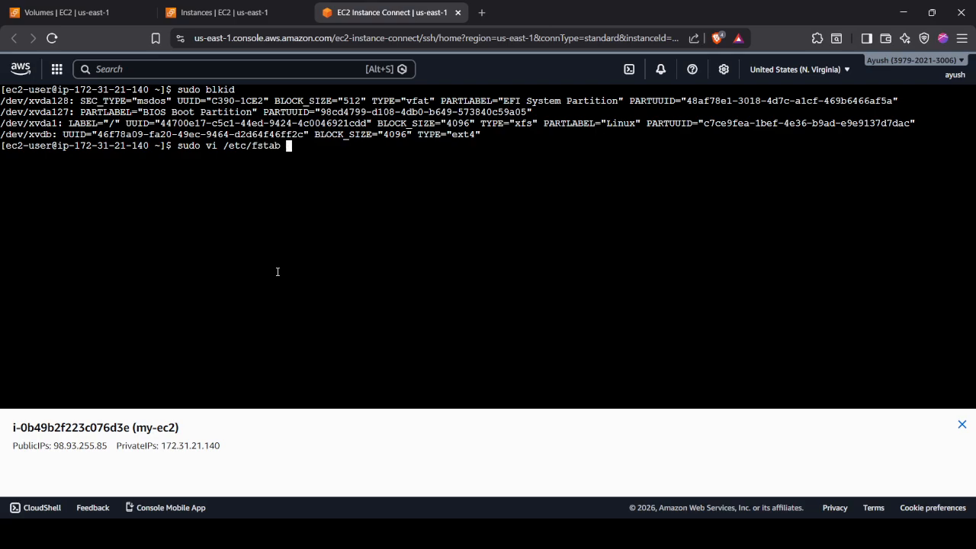
key(Return)
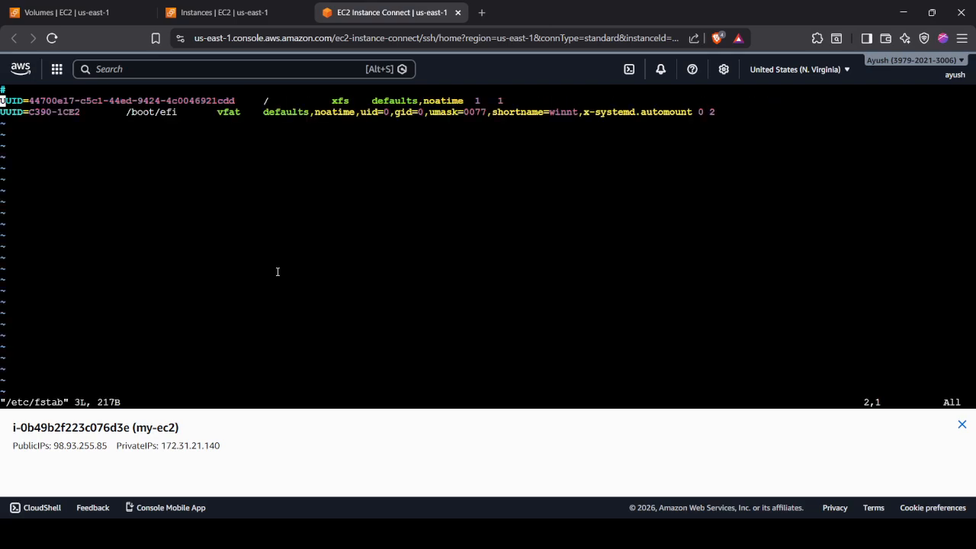
key(Down)
text(:q)
key(Return)
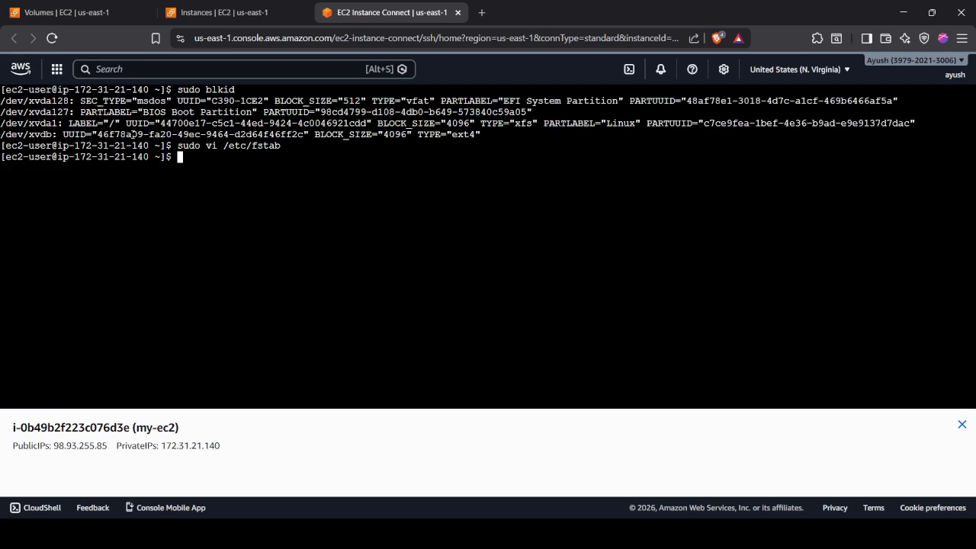
- Copy the UUID of /dev/xvdb from the blkid output and replace the xxxx placeholder in the Notepad++ fstab entry with it
double_click(128, 138)
click(128, 137)
double_click(128, 137)
right_click(128, 137)
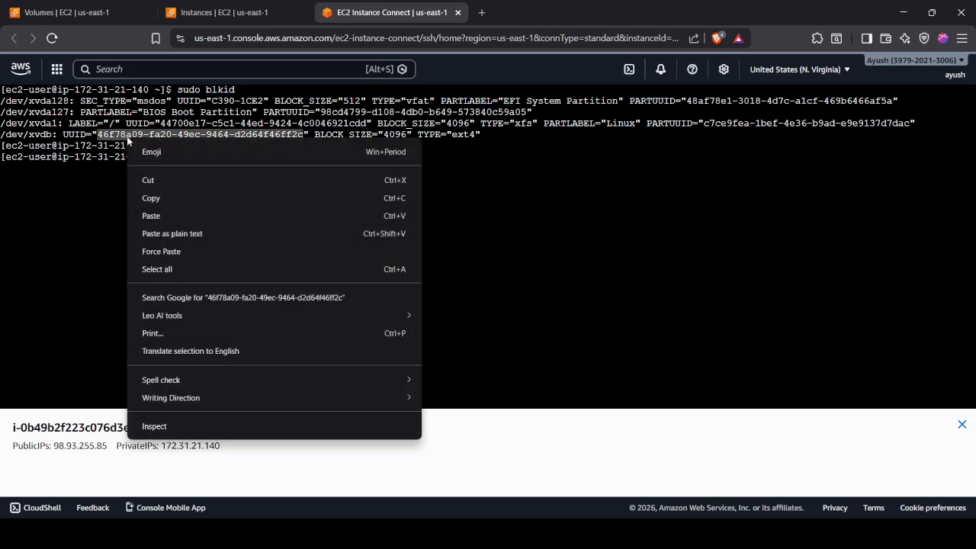
click(153, 191)
key(alt+Tab)
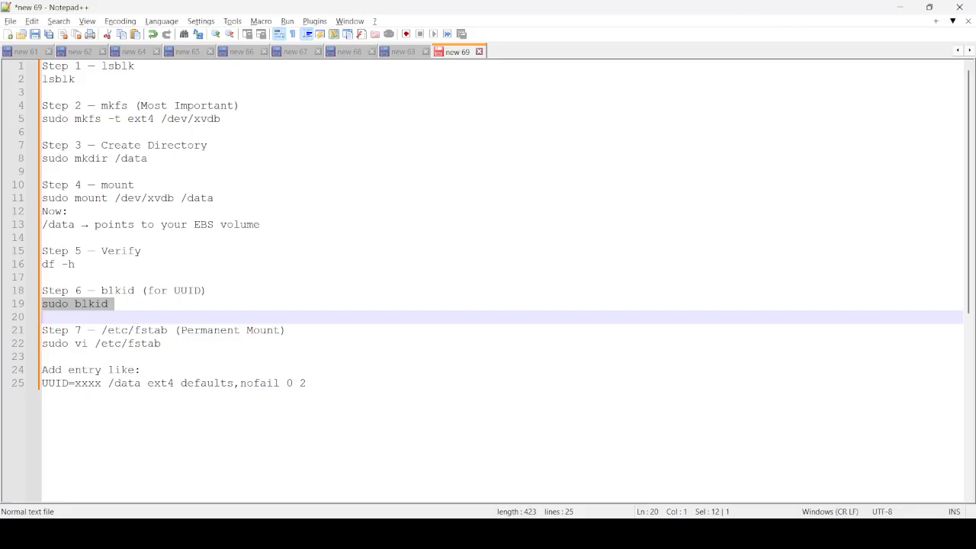
click(78, 383)
double_click(79, 383)
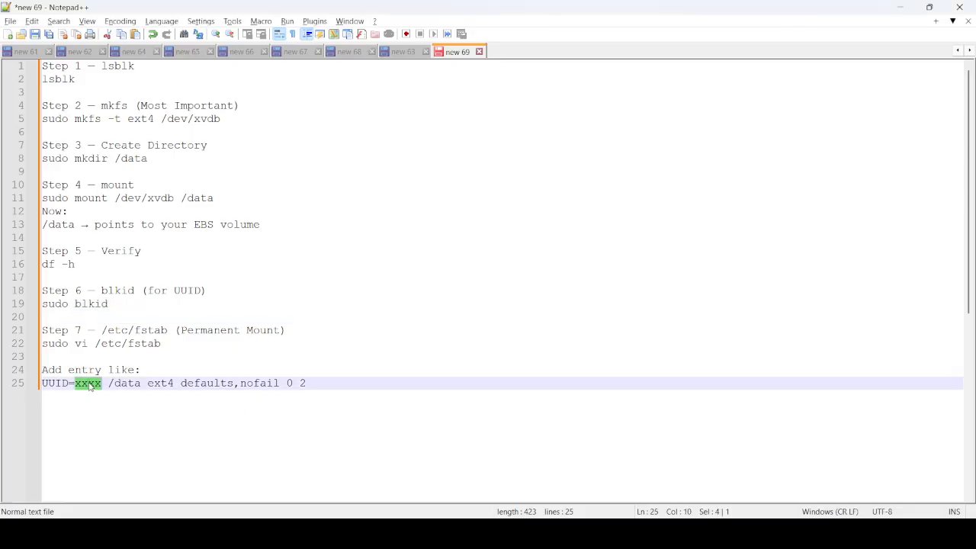
key(ctrl+v)
- Copy the completed UUID entry line from the Notepad++ notes and reopen /etc/fstab with sudo vi in the browser's instance terminal
triple_click(137, 386)
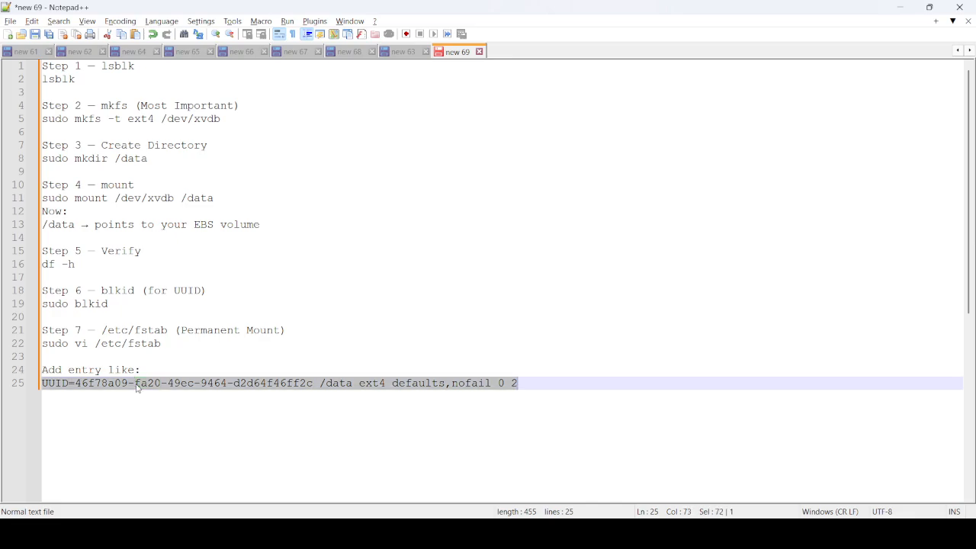
double_click(373, 384)
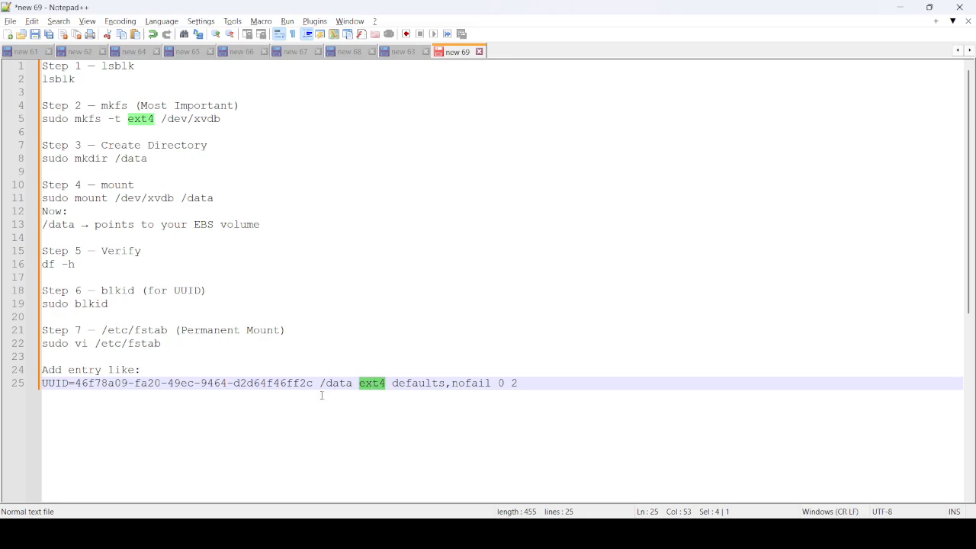
triple_click(490, 384)
key(alt+Tab)
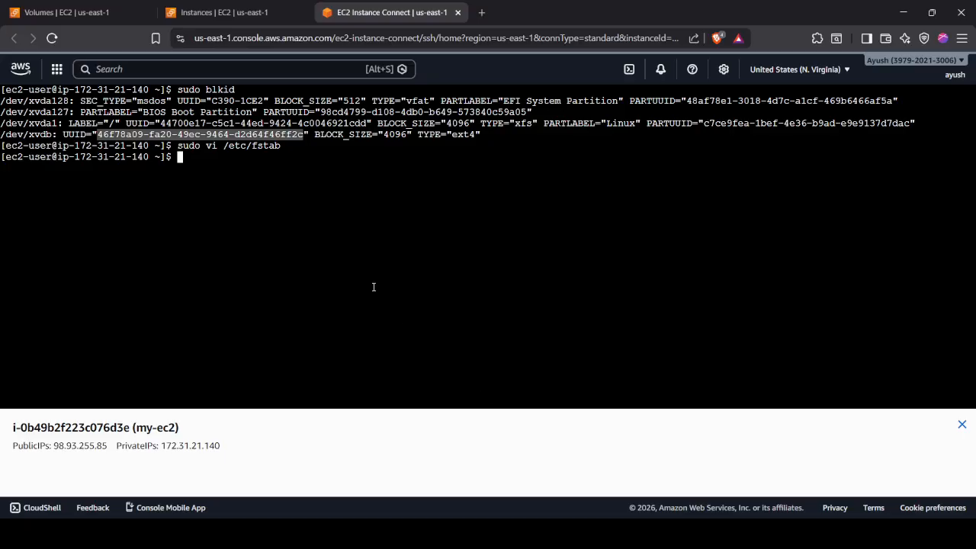
click(374, 287)
key(Up)
key(Return)
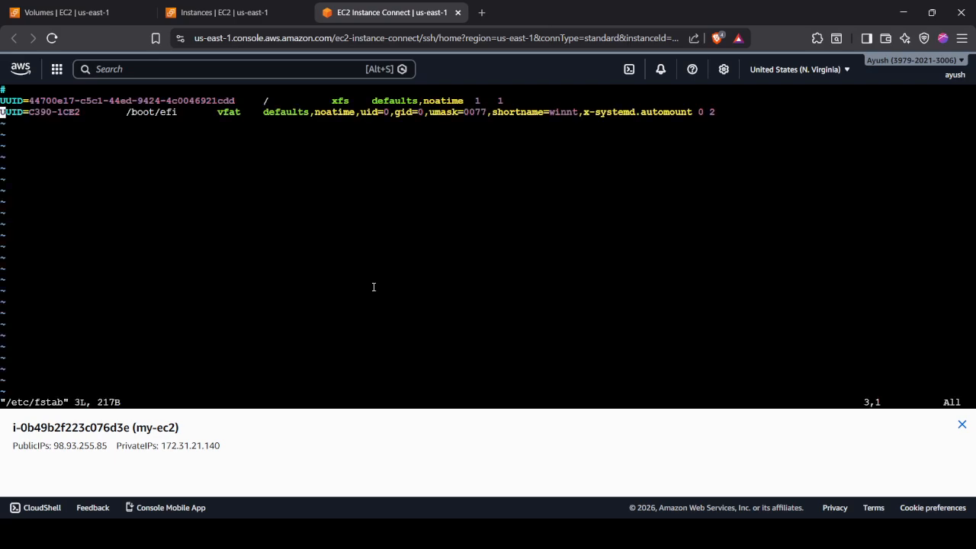
- Insert the copied /data ext4 defaults,nofail 0 2 entry on a new line above the /boot/efi entry, and save and quit with :wq!
key(i)
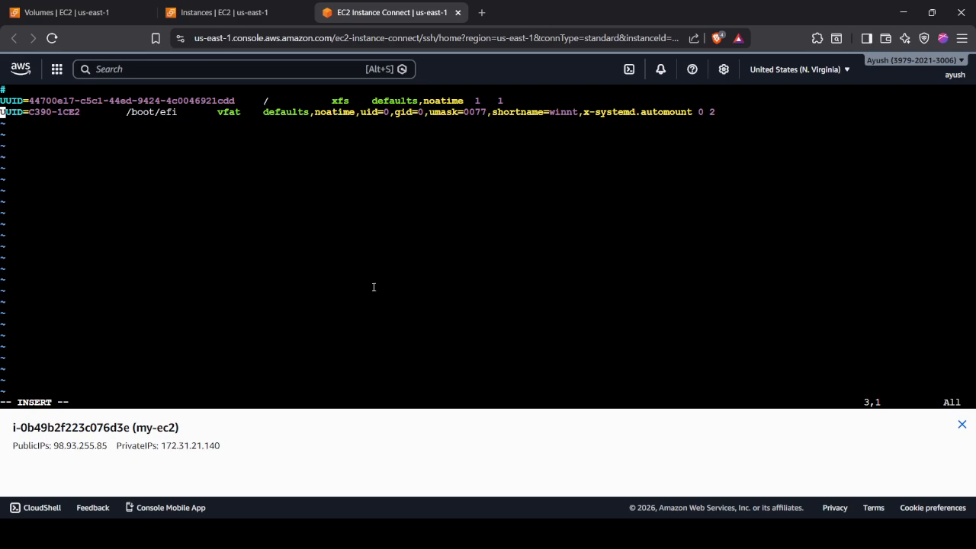
key(Return)
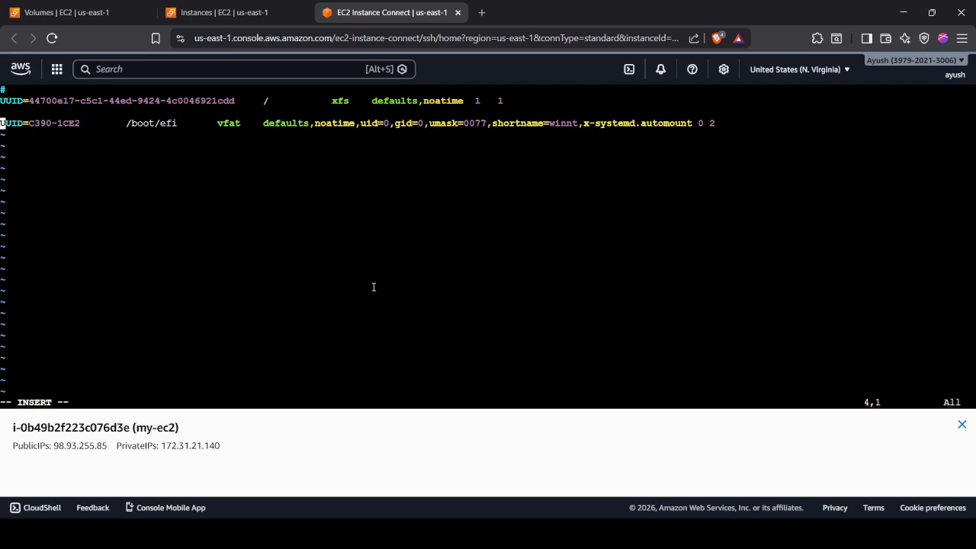
key(Up)
key(ctrl+v)
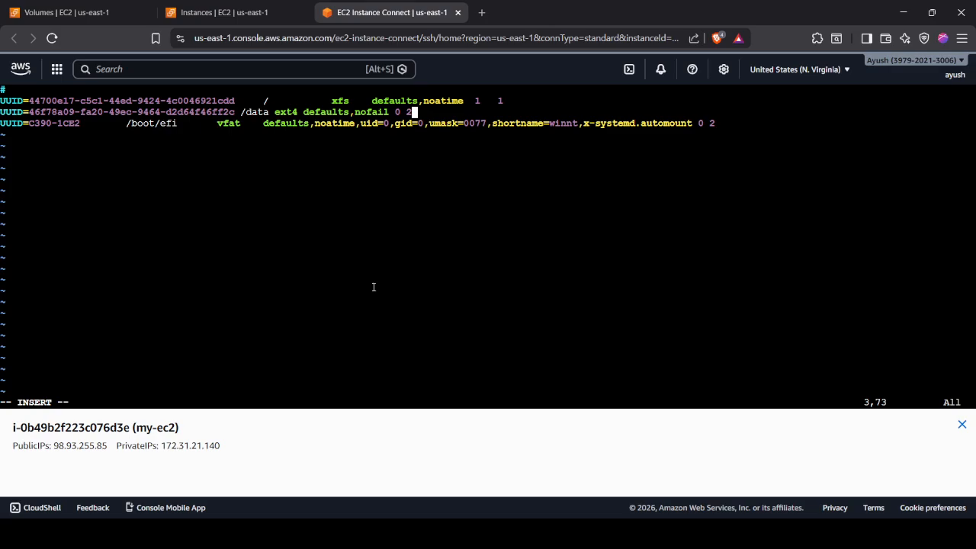
key(Escape)
text(:wq!)
key(Return)
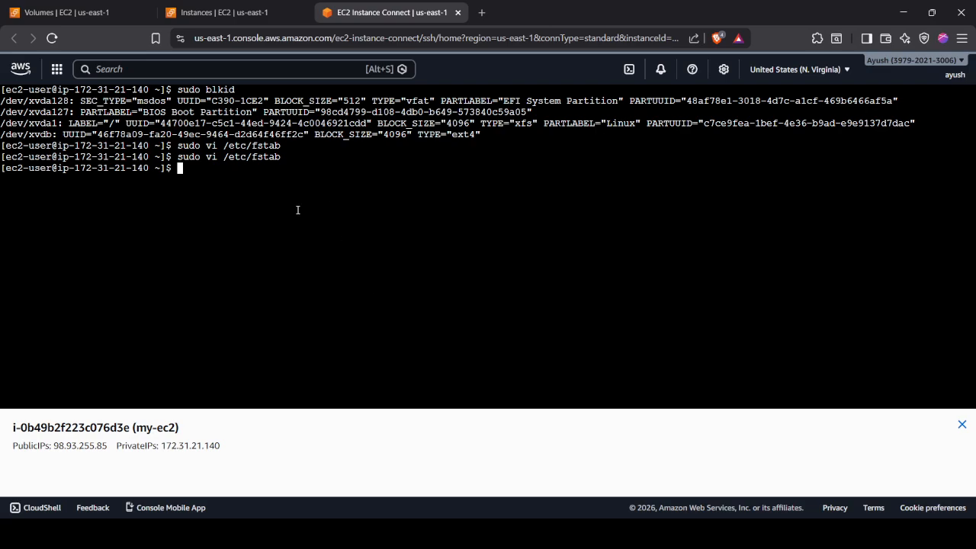
- Look at the my-ec2 instance in the EC2 Instances list and review the mkfs and /etc/fstab commands in the Notepad++ notes
click(223, 14)
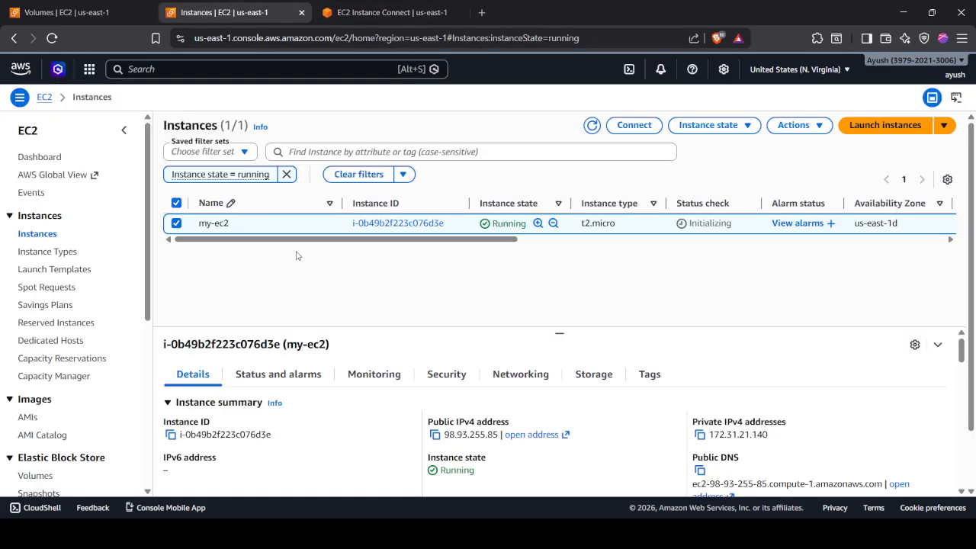
click(385, 12)
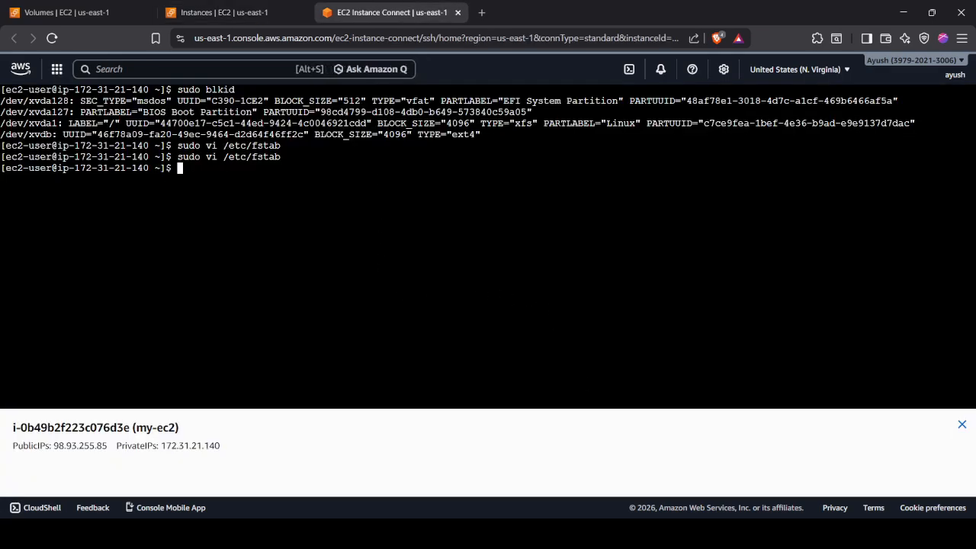
key(alt+Tab)
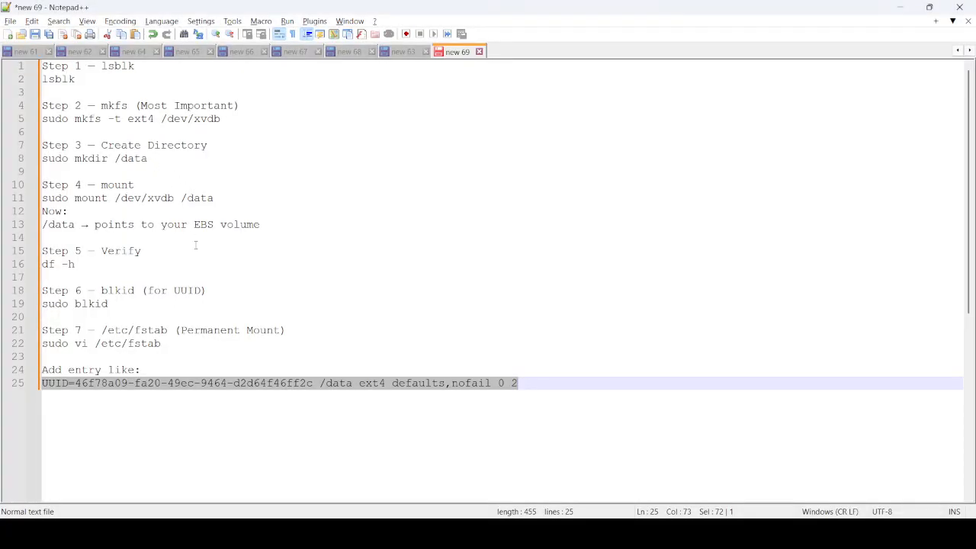
drag(97, 120, 258, 121)
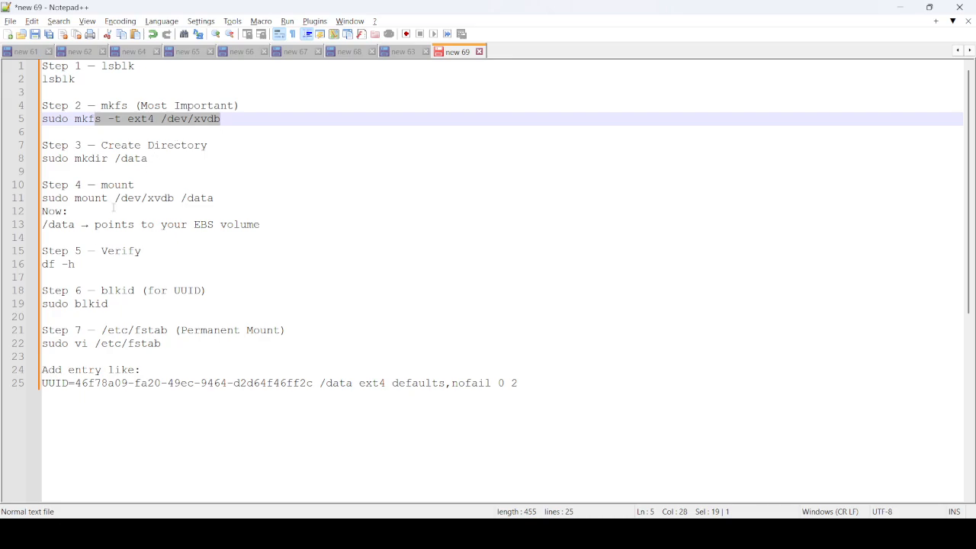
drag(60, 314, 94, 346)
click(185, 346)
click(94, 345)
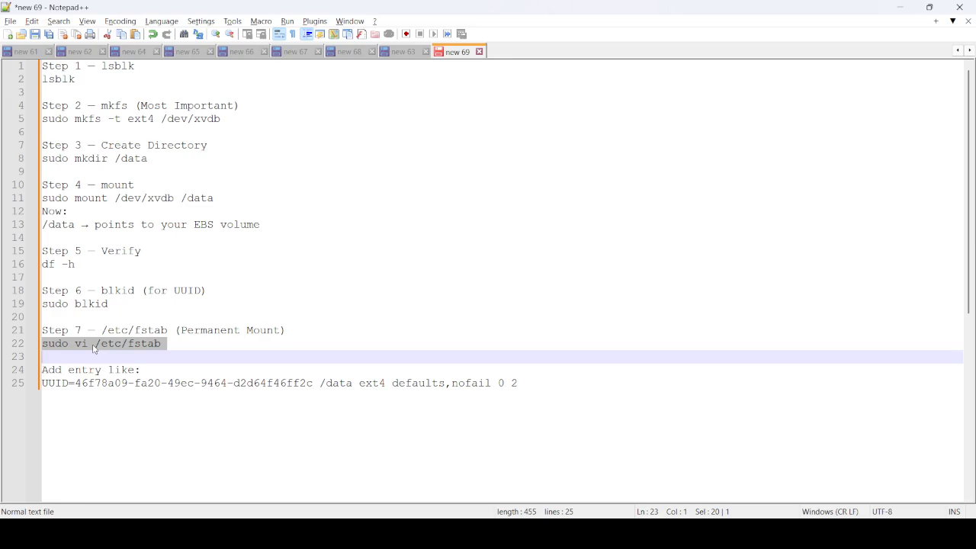
key(alt+Tab)
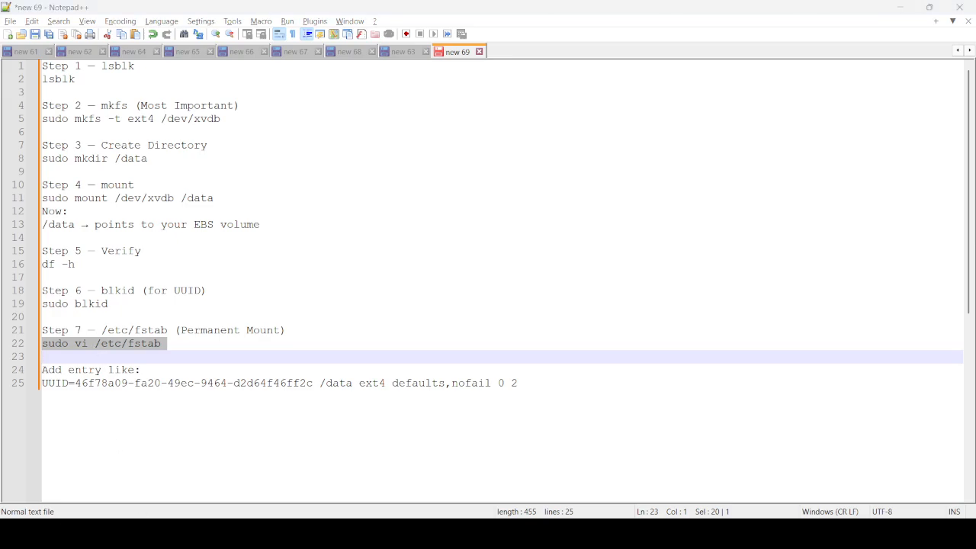